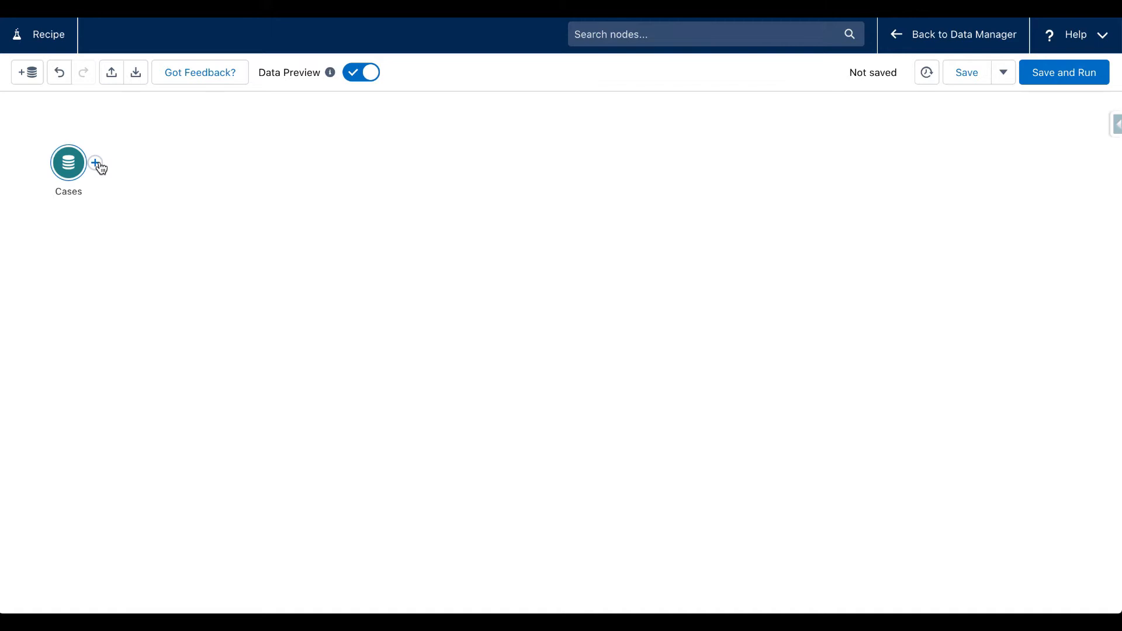
Add a Transform node after Cases and start a split of the Subject column with space as the delimiter.
{"action": "left_click", "coordinate": [65, 211]}
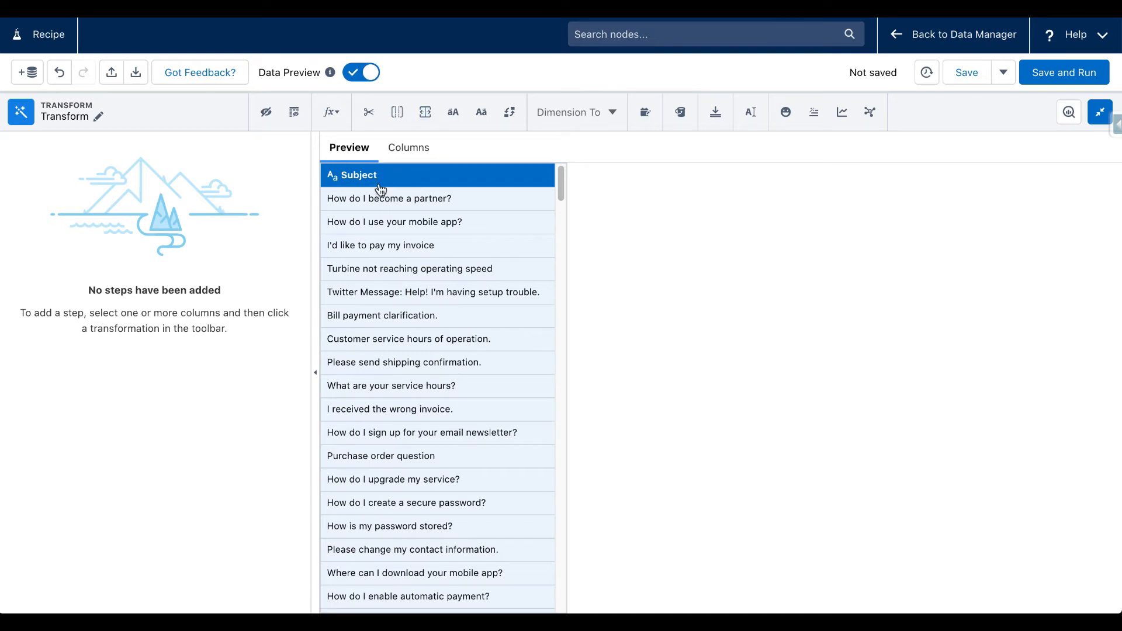
{"action": "left_click", "coordinate": [426, 113]}
{"action": "left_click", "coordinate": [186, 258]}
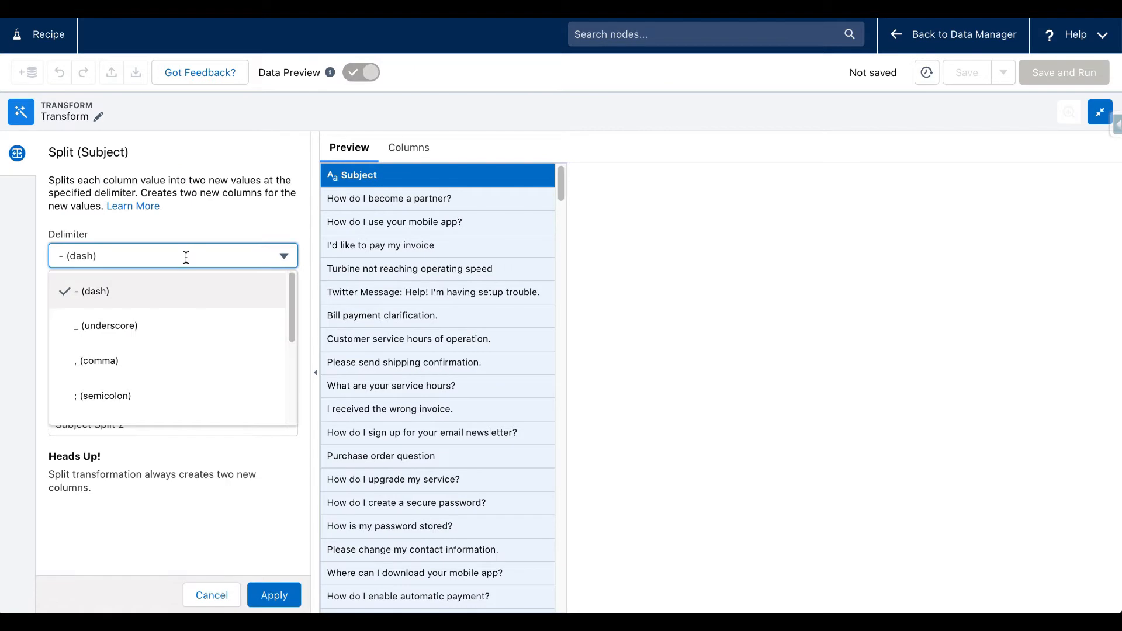
{"action": "scroll", "coordinate": [170, 337], "scroll_direction": "down", "scroll_amount": 2}
{"action": "scroll", "coordinate": [172, 338], "scroll_direction": "down", "scroll_amount": 5}
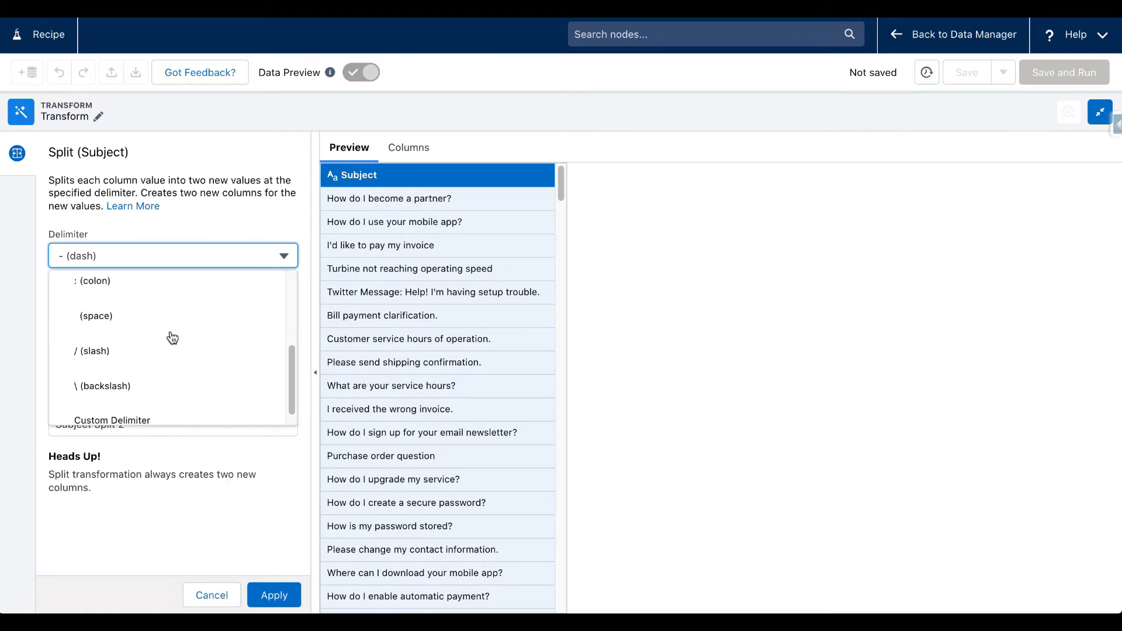
{"action": "left_click", "coordinate": [119, 310]}
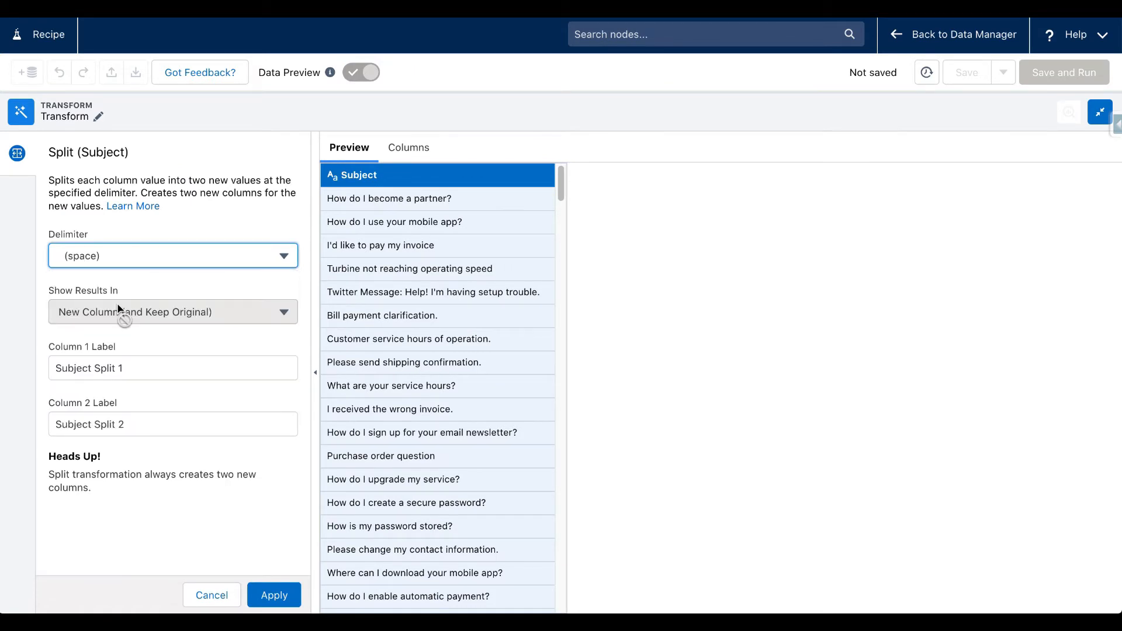
Label the two result columns "Keyword 1" and "Keyword 2 to be split", and apply the split of Subject.
{"action": "left_click_drag", "start_coordinate": [124, 367], "coordinate": [53, 365]}
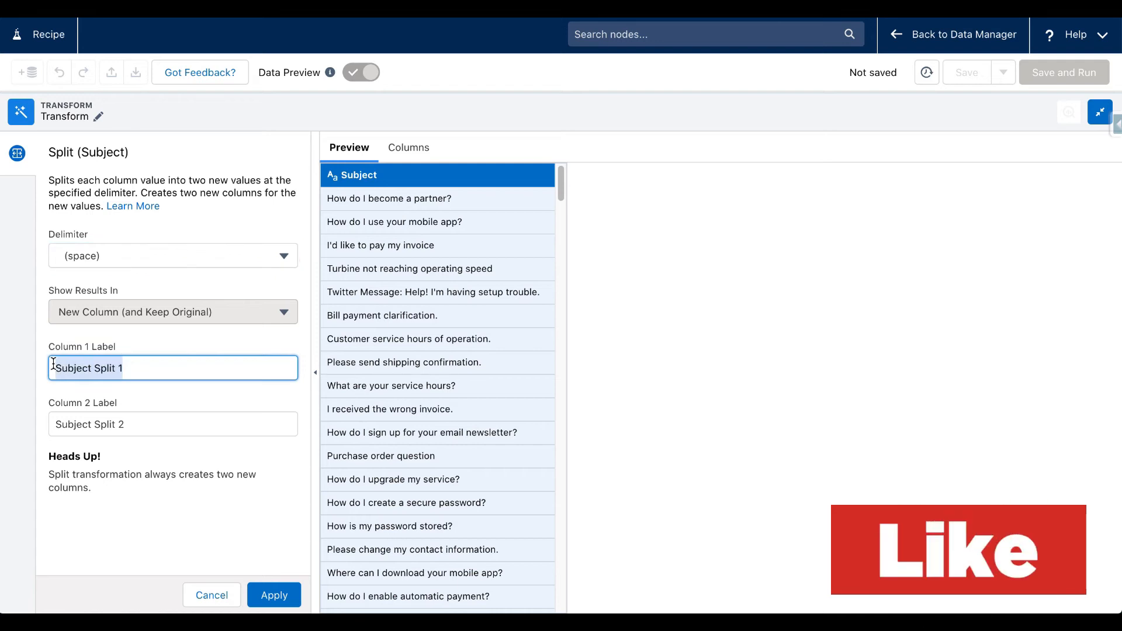
{"action": "type", "text": "Keyword 1"}
{"action": "key", "text": "Tab"}
{"action": "type", "text": "Ke"}
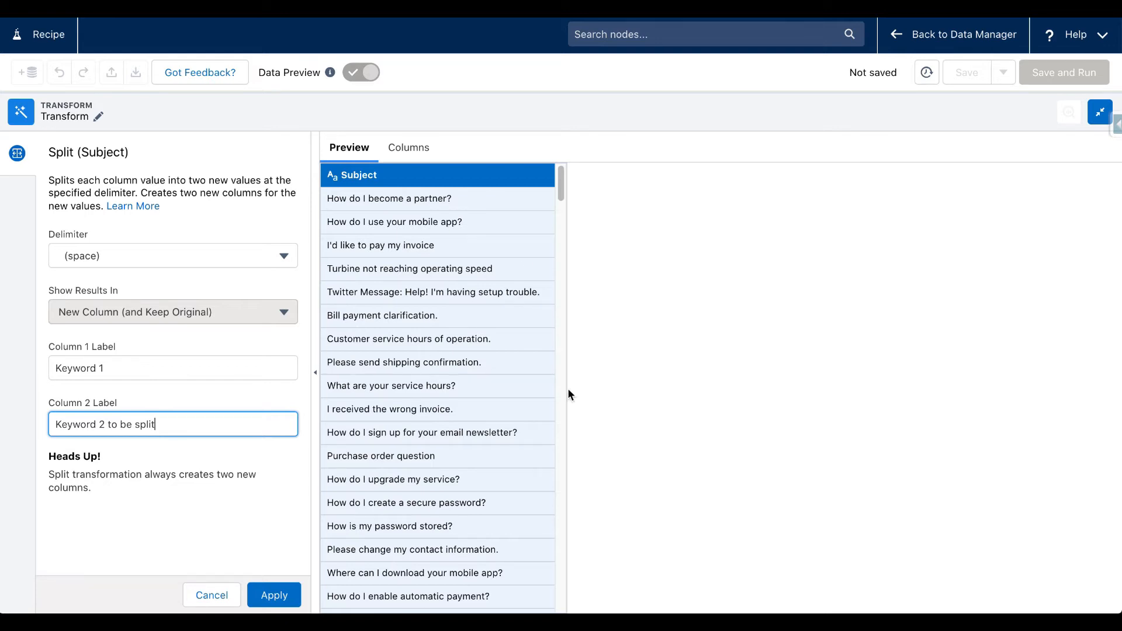
{"action": "left_click", "coordinate": [273, 599]}
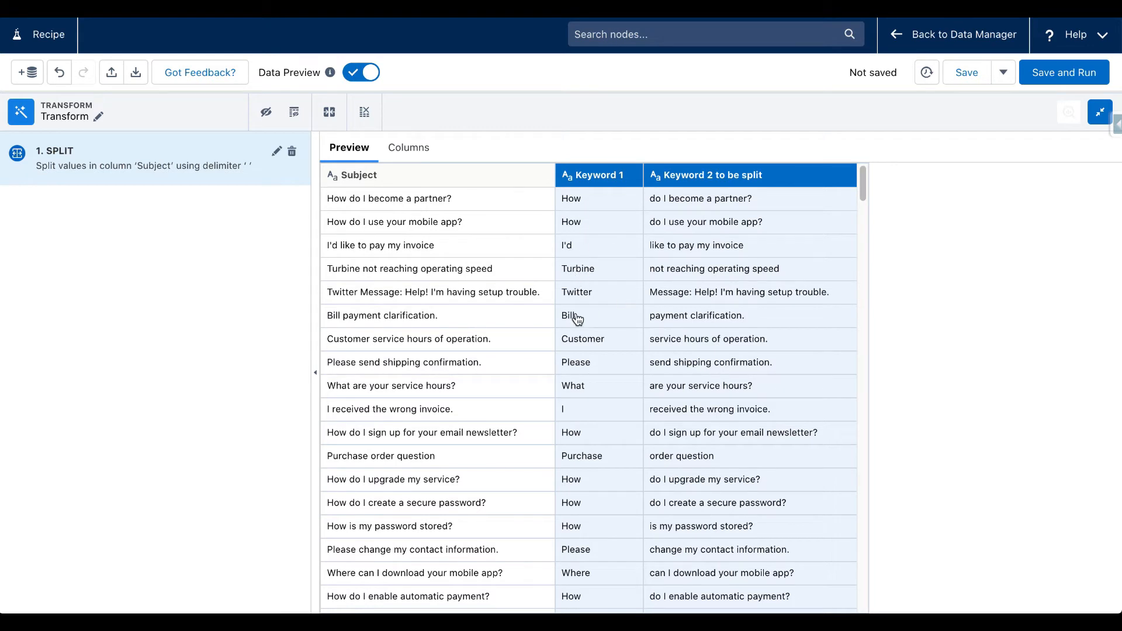
{"action": "scroll", "coordinate": [577, 414], "scroll_direction": "down", "scroll_amount": 3}
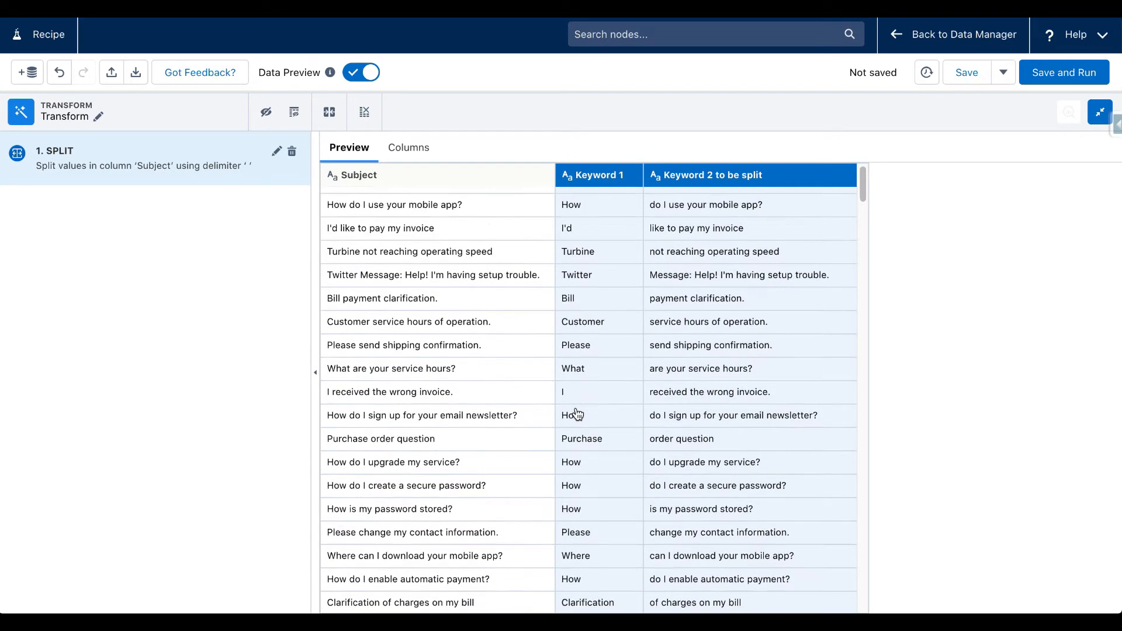
{"action": "scroll", "coordinate": [585, 292], "scroll_direction": "up", "scroll_amount": 3}
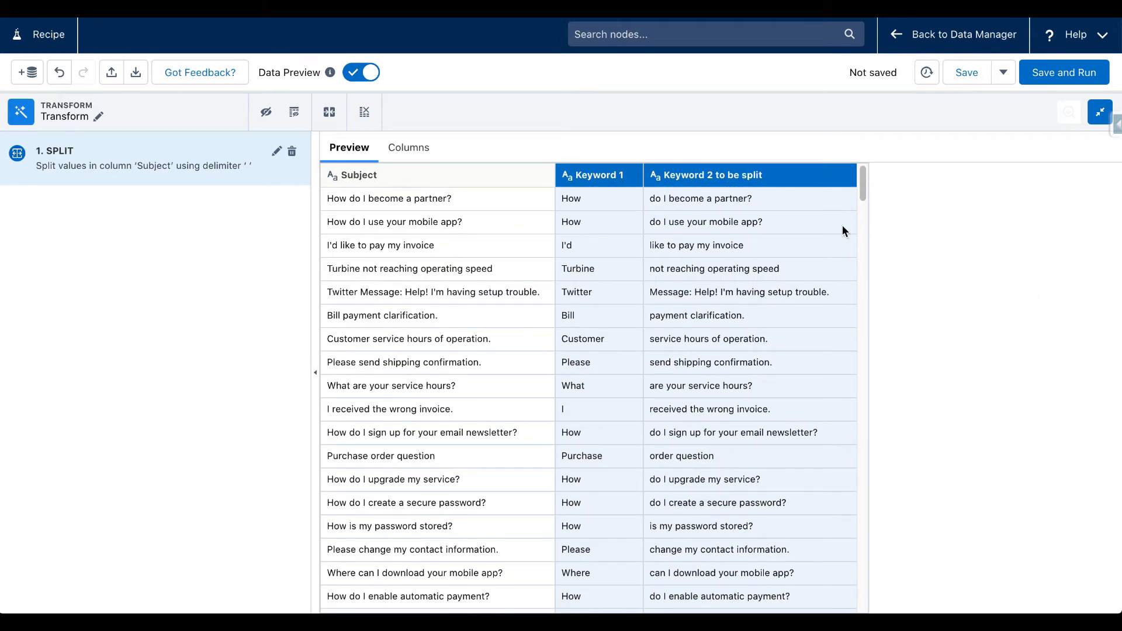
Start a split of the "Keyword 2 to be split" column and label its first result column "Keyword 2".
{"action": "left_click", "coordinate": [704, 175]}
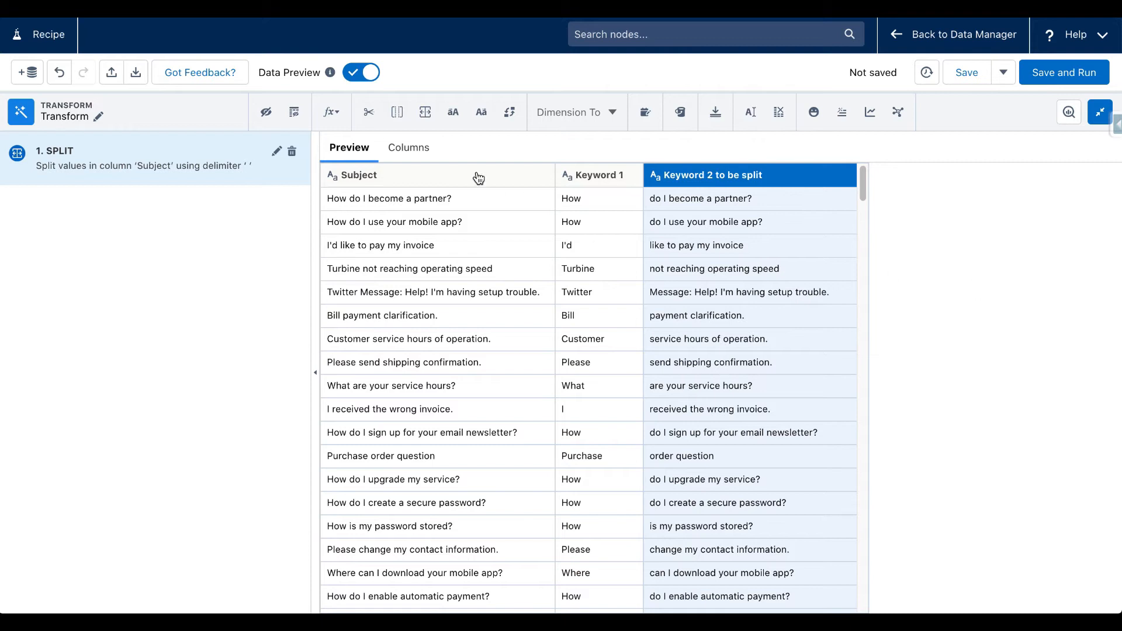
{"action": "left_click", "coordinate": [397, 112]}
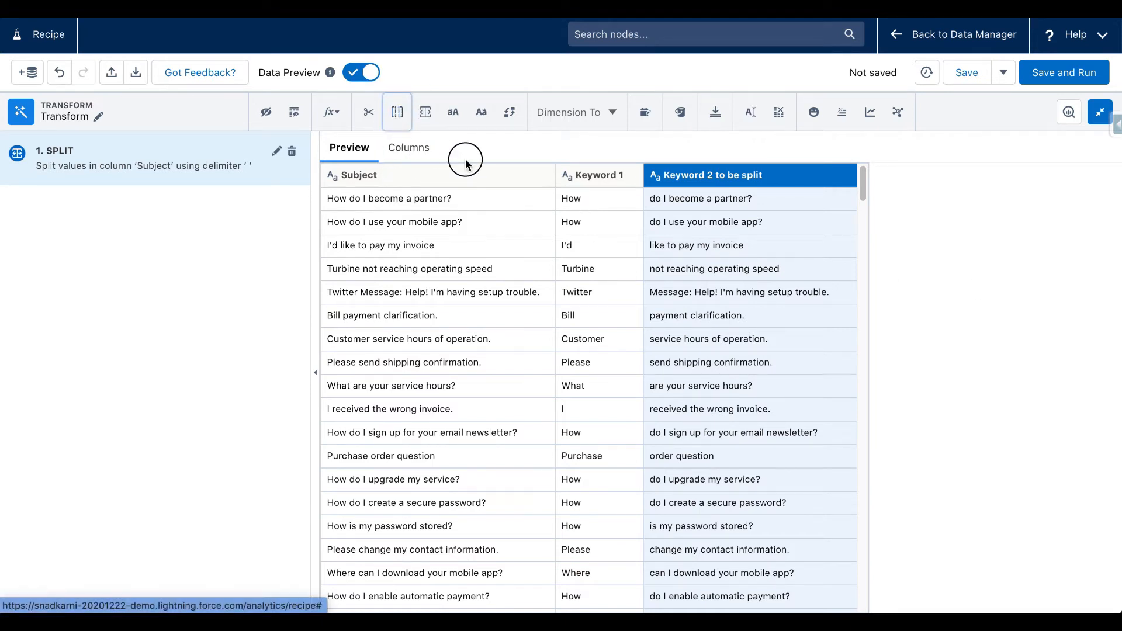
{"action": "left_click", "coordinate": [425, 112]}
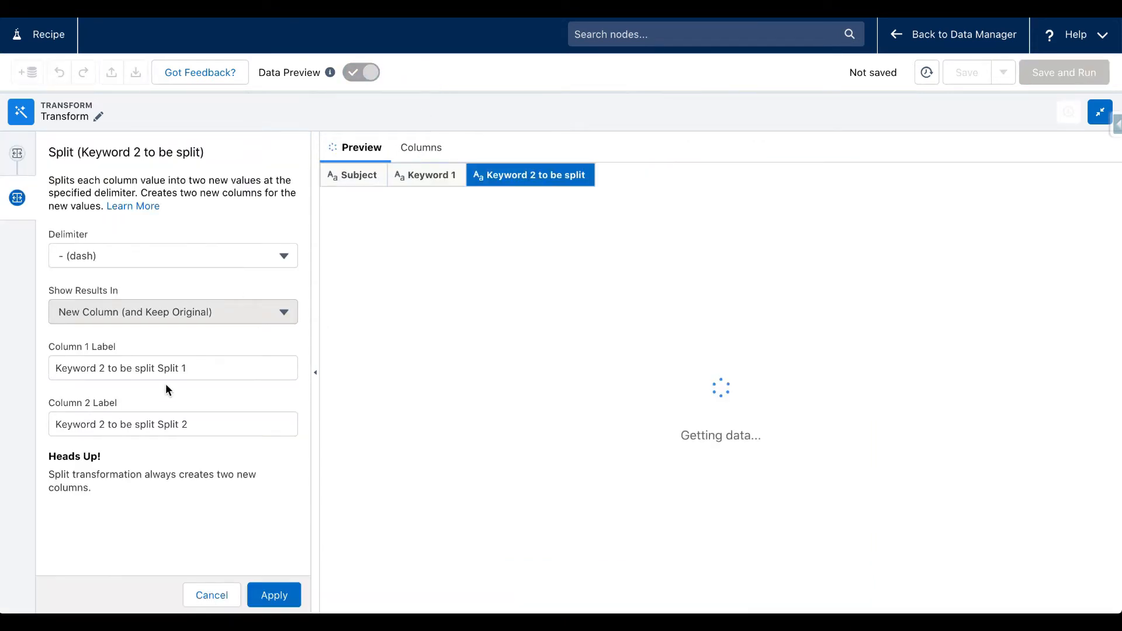
{"action": "left_click", "coordinate": [201, 365]}
{"action": "left_click_drag", "start_coordinate": [220, 367], "coordinate": [133, 369]}
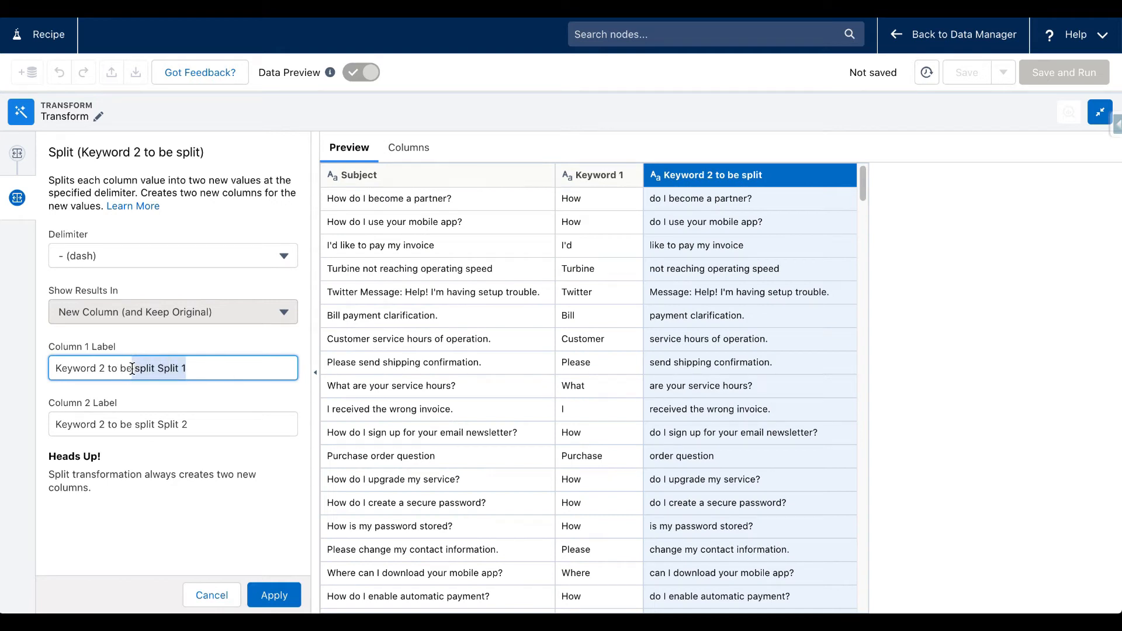
{"action": "key", "text": "BackSpace"}
{"action": "key", "text": "BackSpace"}
{"action": "key", "text": "BackSpace"}
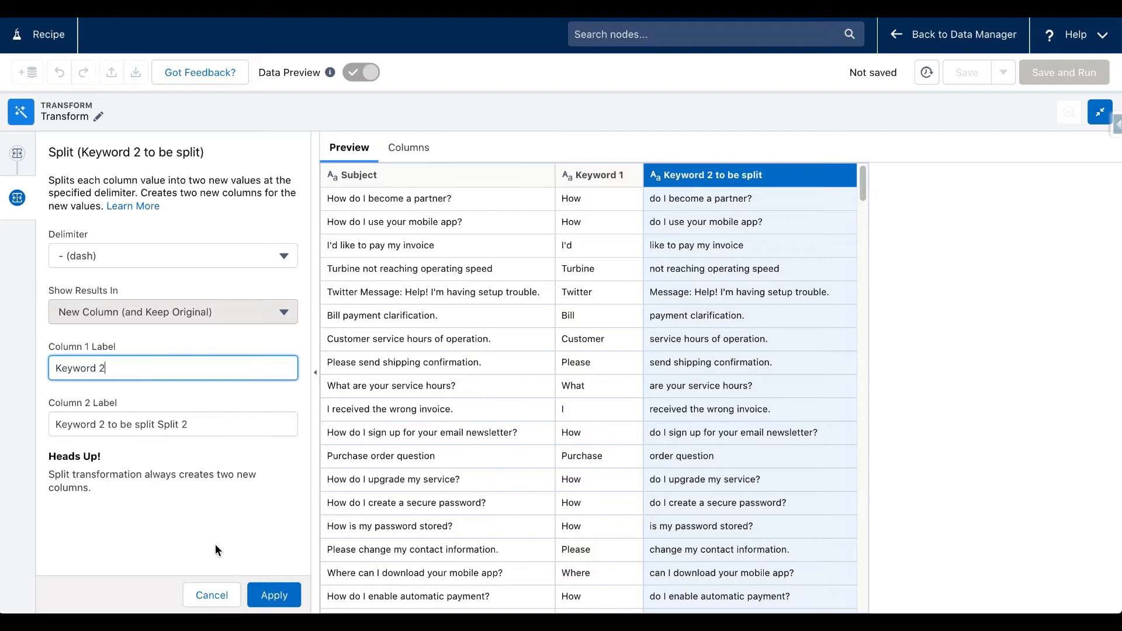
Label the second result column "Keyword 3 to be split" and apply the split.
{"action": "left_click_drag", "start_coordinate": [208, 425], "coordinate": [97, 426]}
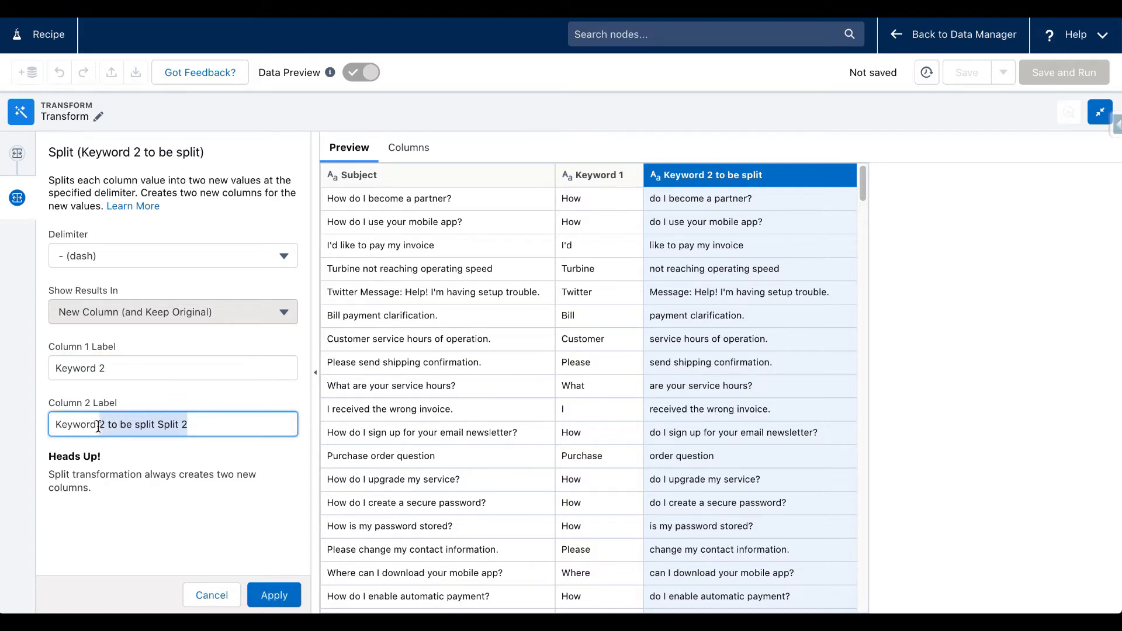
{"action": "type", "text": "3"}
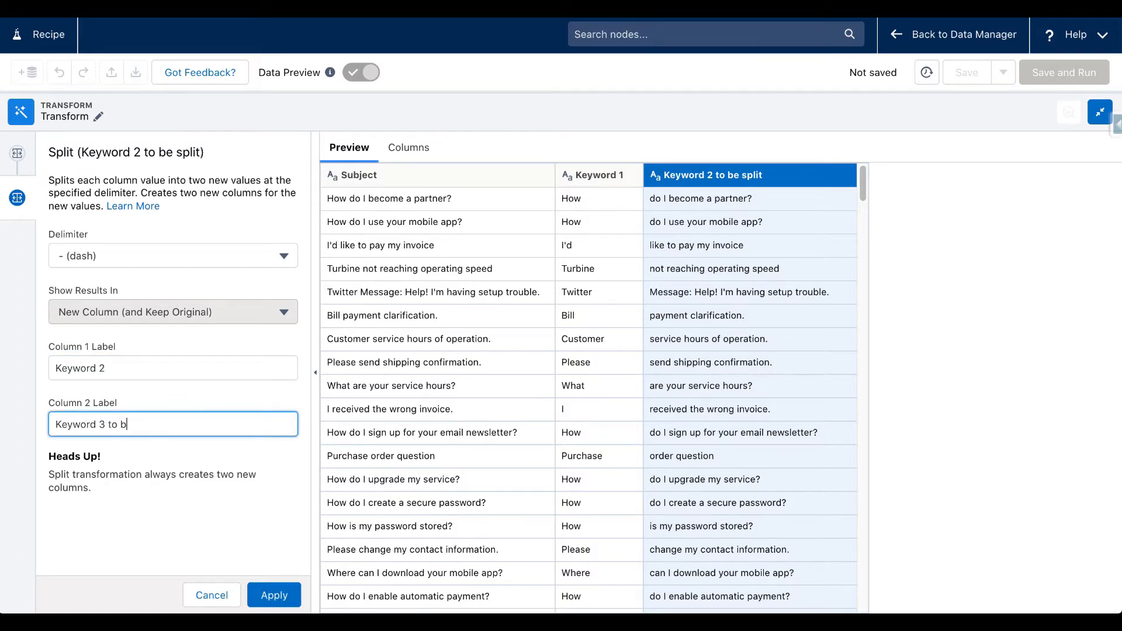
{"action": "left_click", "coordinate": [287, 592]}
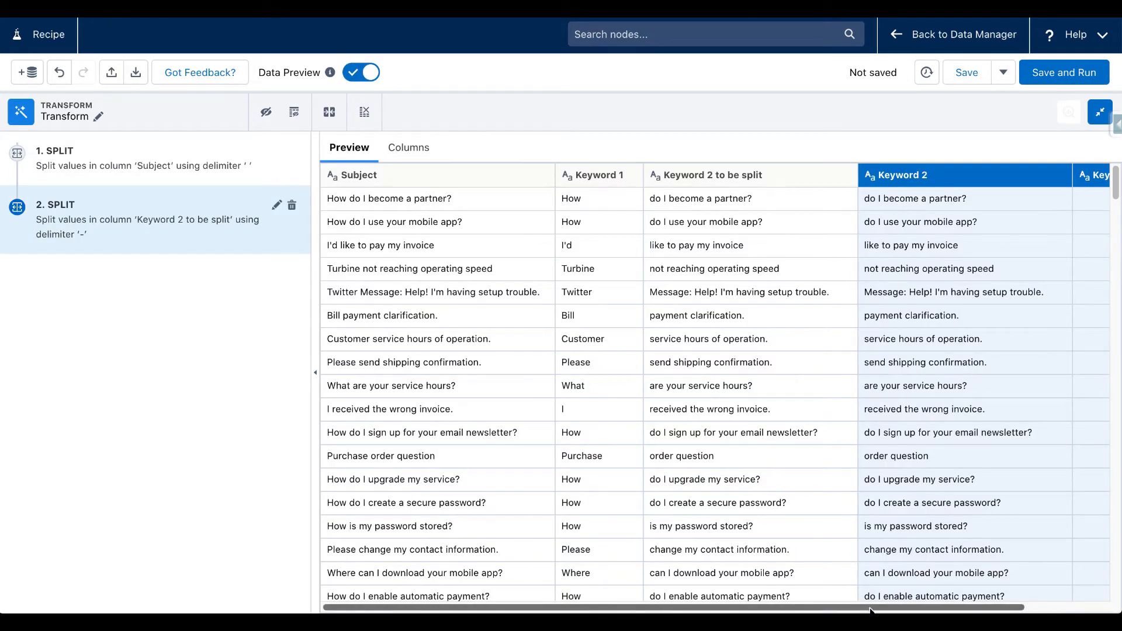
Change the delimiter of the second split step to space and reapply it.
{"action": "left_click_drag", "start_coordinate": [901, 609], "coordinate": [825, 608]}
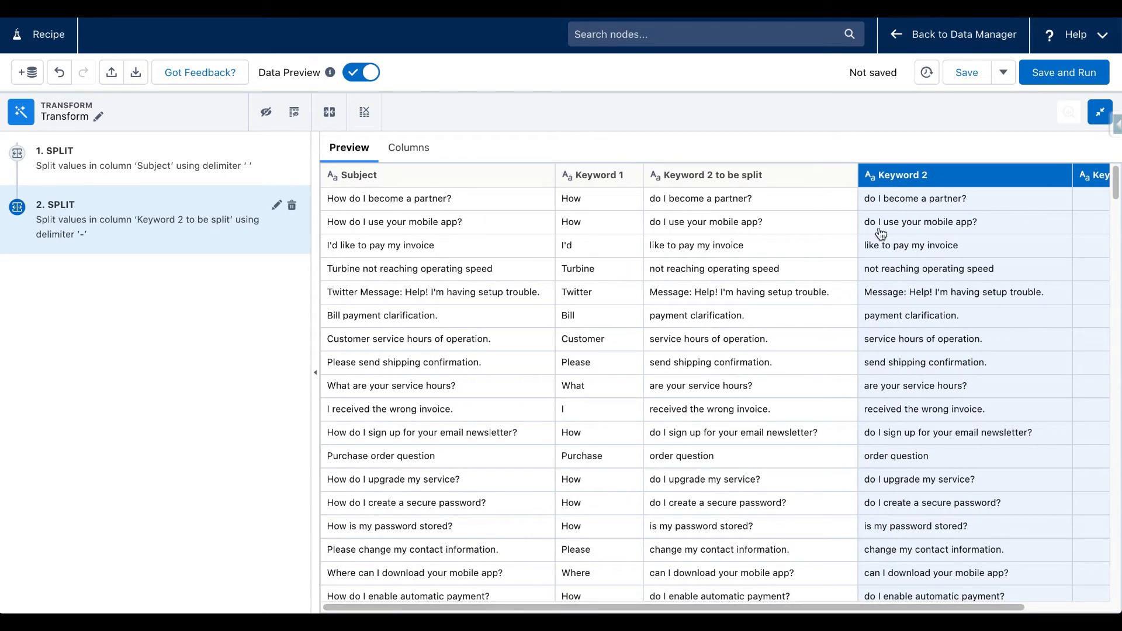
{"action": "left_click", "coordinate": [902, 182]}
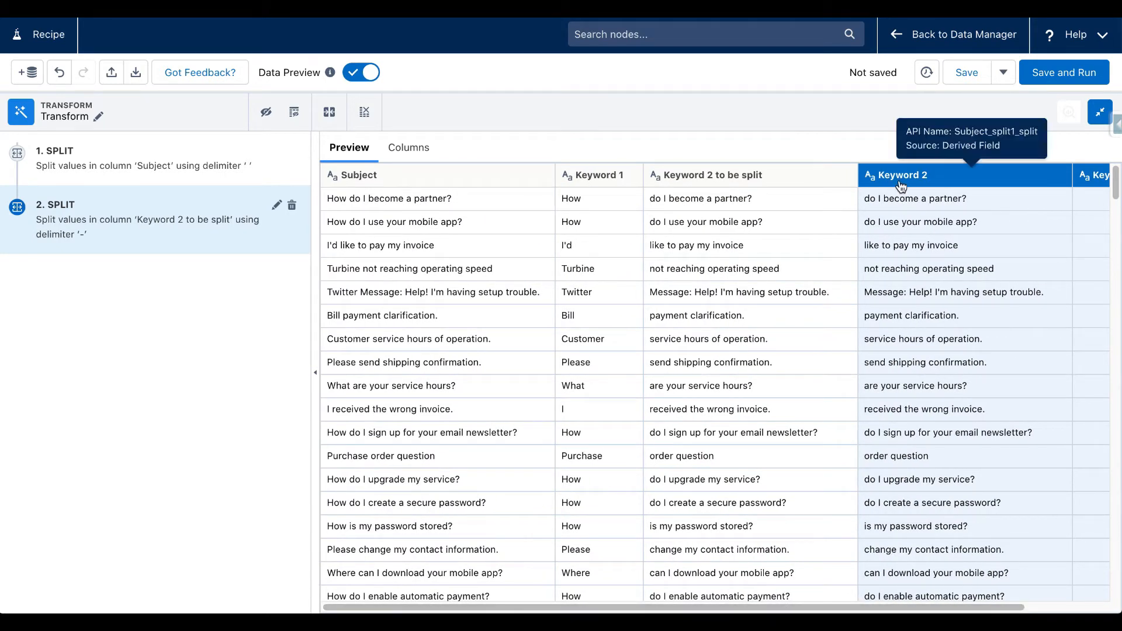
{"action": "left_click", "coordinate": [277, 205]}
{"action": "left_click", "coordinate": [150, 257]}
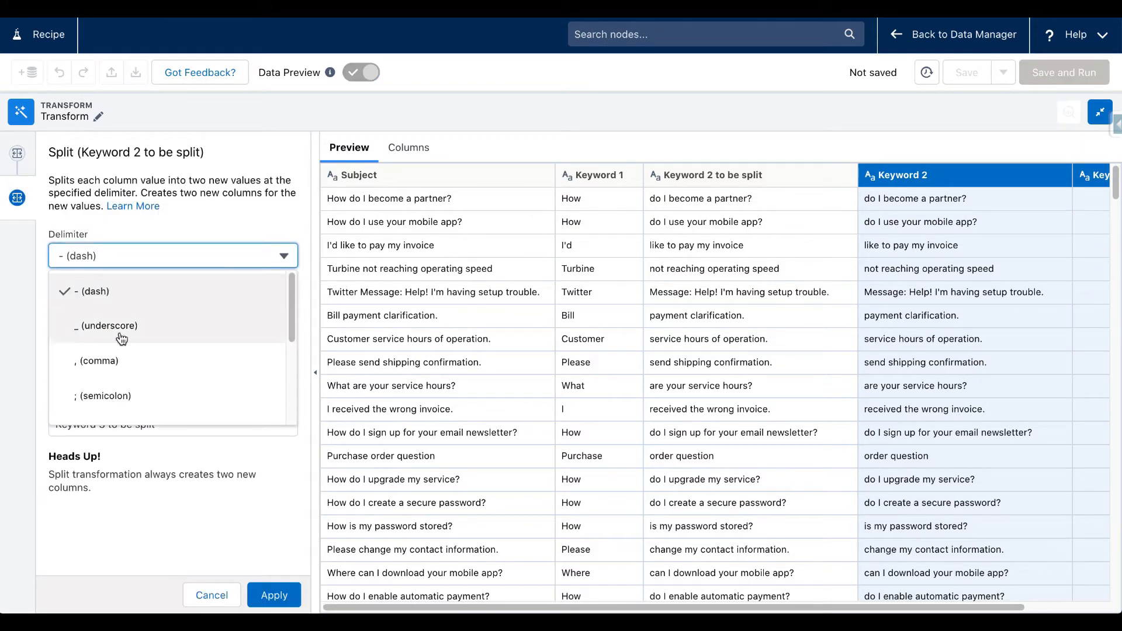
{"action": "scroll", "coordinate": [124, 369], "scroll_direction": "down", "scroll_amount": 3}
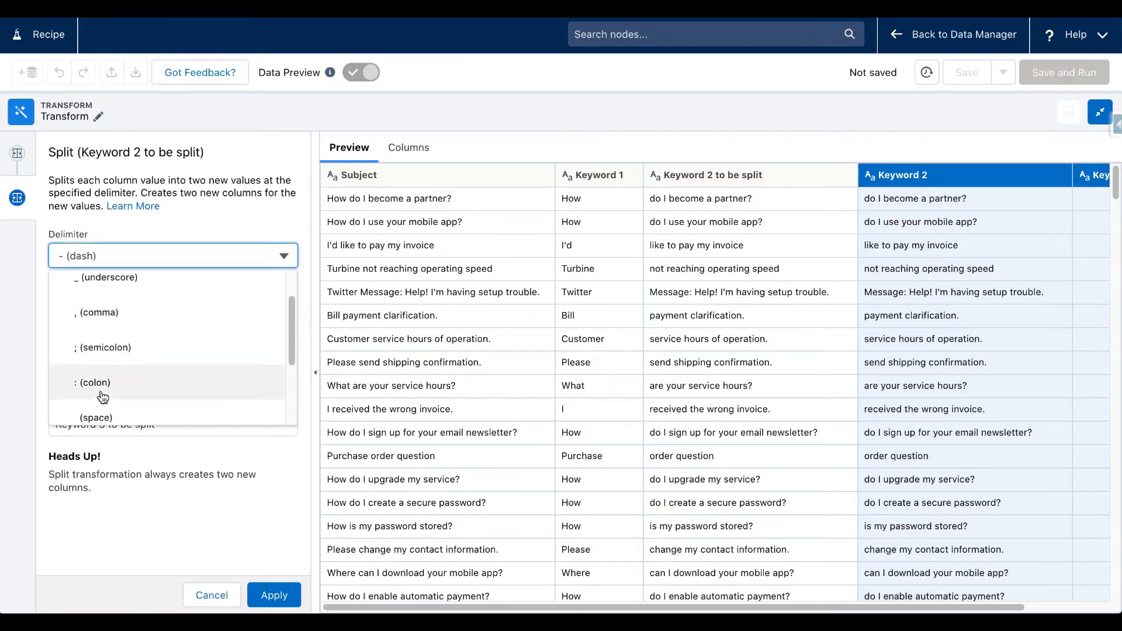
{"action": "left_click", "coordinate": [106, 415]}
{"action": "left_click", "coordinate": [274, 595]}
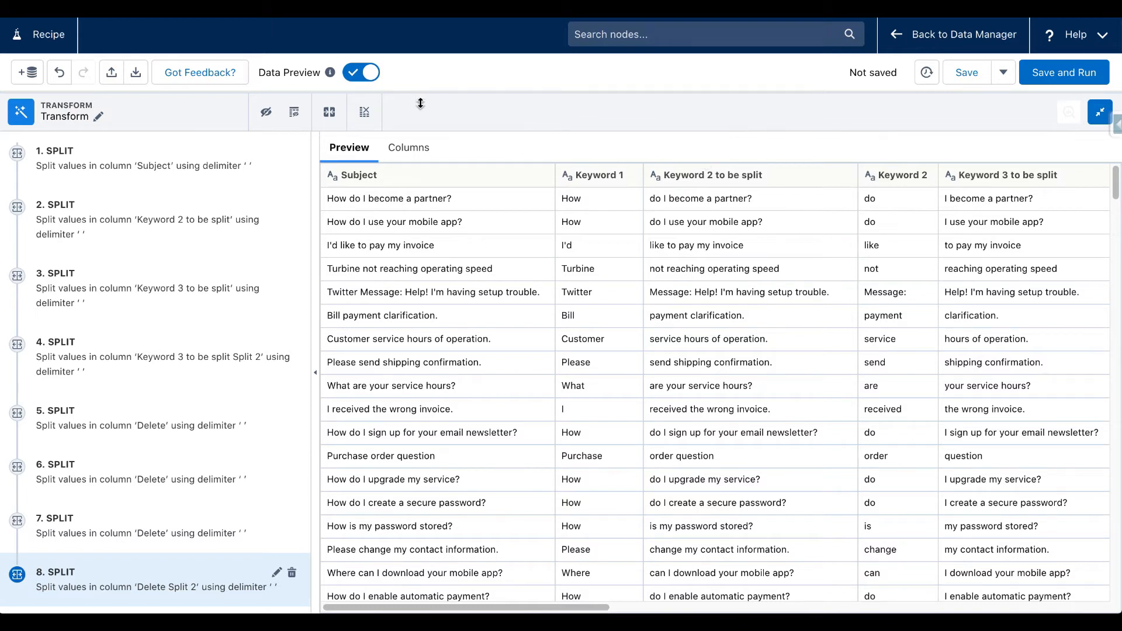
Drop the columns Keyword 2 to be split, Keyword 3 to be split, Keyword 3 to be split Split 2, three Delete columns and Delete Split 2.
{"action": "mouse_move", "coordinate": [724, 176]}
{"action": "mouse_move", "coordinate": [1035, 180]}
{"action": "left_click_drag", "start_coordinate": [573, 607], "coordinate": [657, 606]}
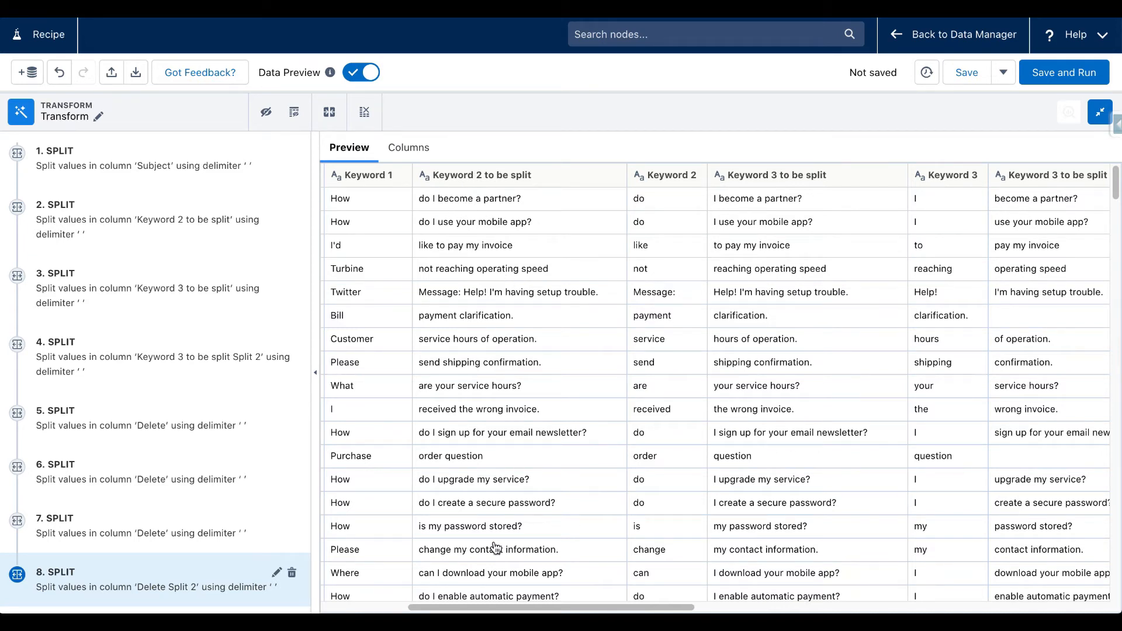
{"action": "left_click", "coordinate": [457, 179]}
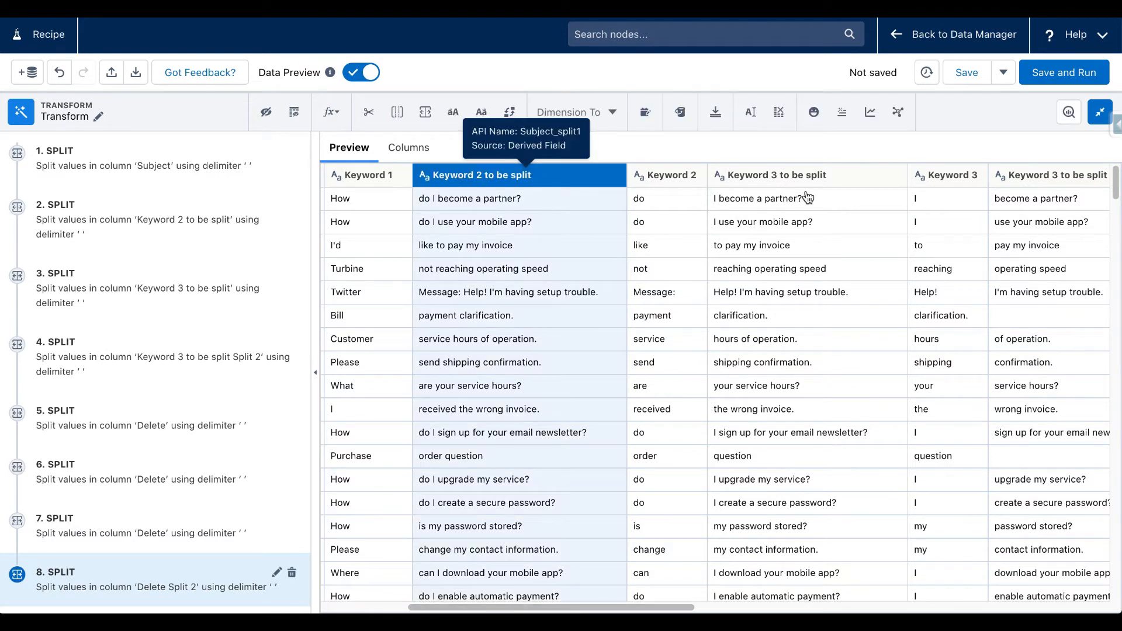
{"action": "left_click", "coordinate": [806, 178], "text": "super"}
{"action": "left_click_drag", "start_coordinate": [649, 608], "coordinate": [844, 609]}
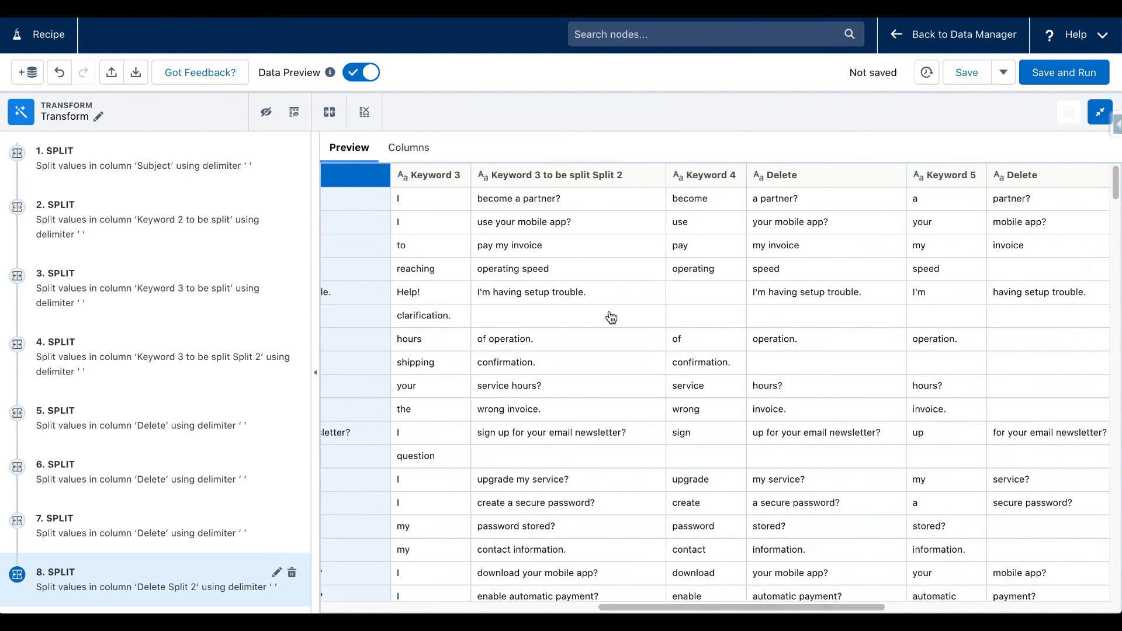
{"action": "left_click", "coordinate": [543, 185], "text": "super"}
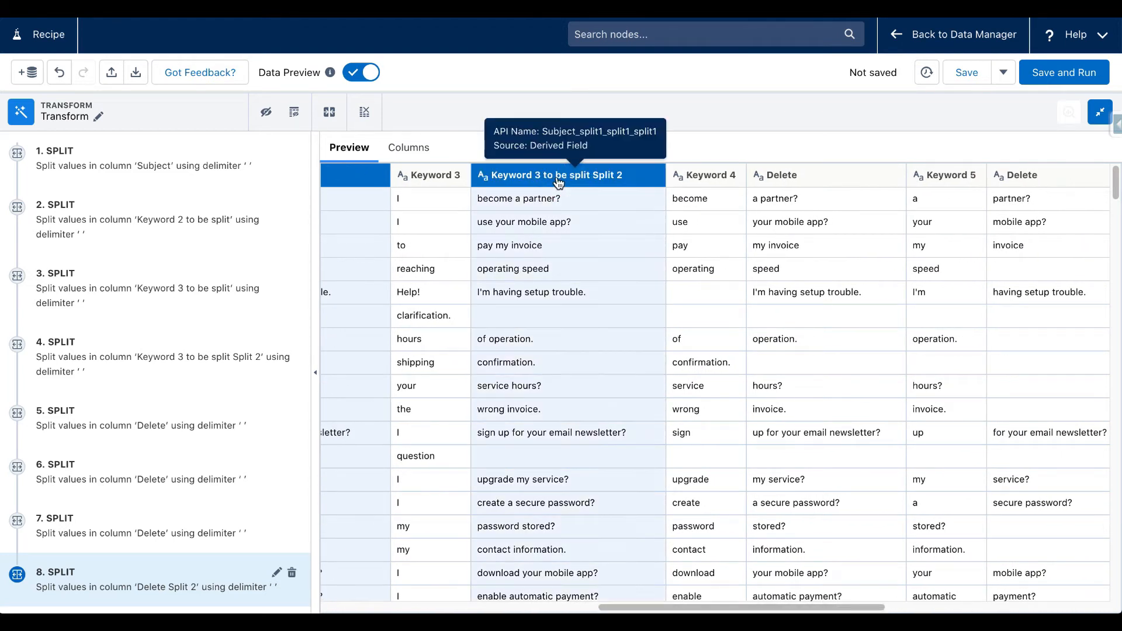
{"action": "left_click", "coordinate": [835, 183], "text": "super"}
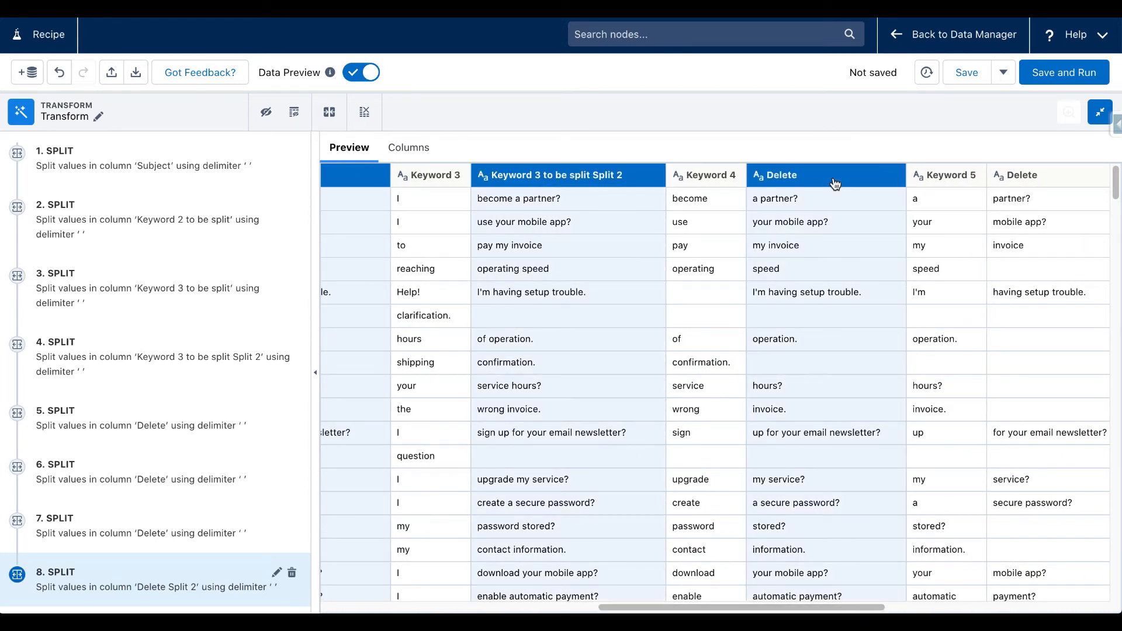
{"action": "left_click", "coordinate": [1058, 185], "text": "super"}
{"action": "left_click_drag", "start_coordinate": [855, 609], "coordinate": [1076, 609]}
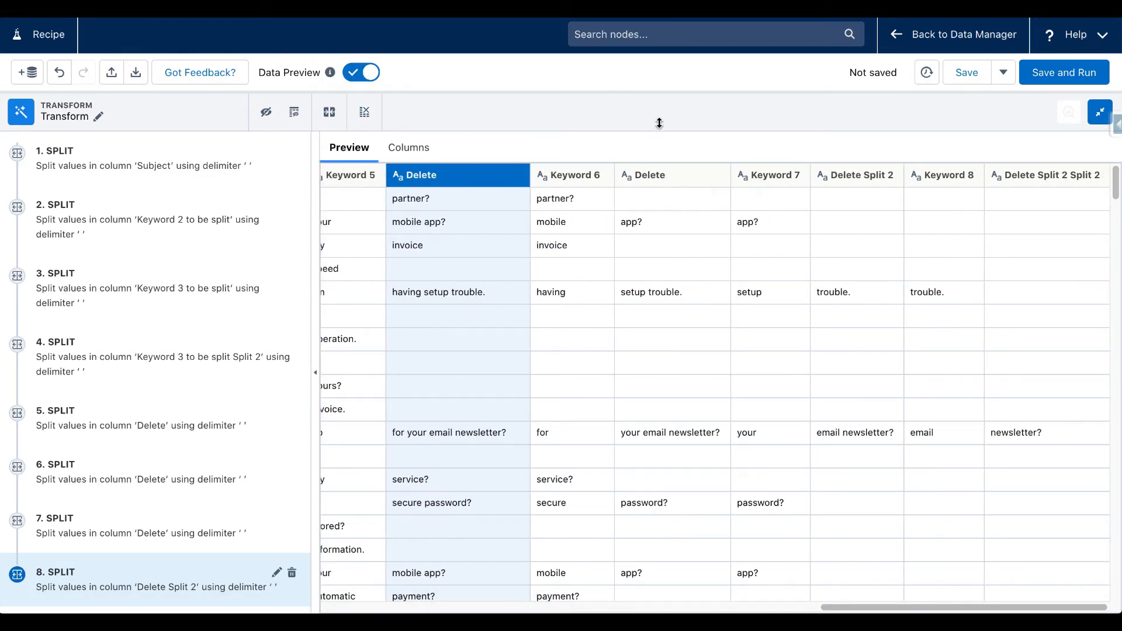
{"action": "left_click", "coordinate": [661, 184], "text": "super"}
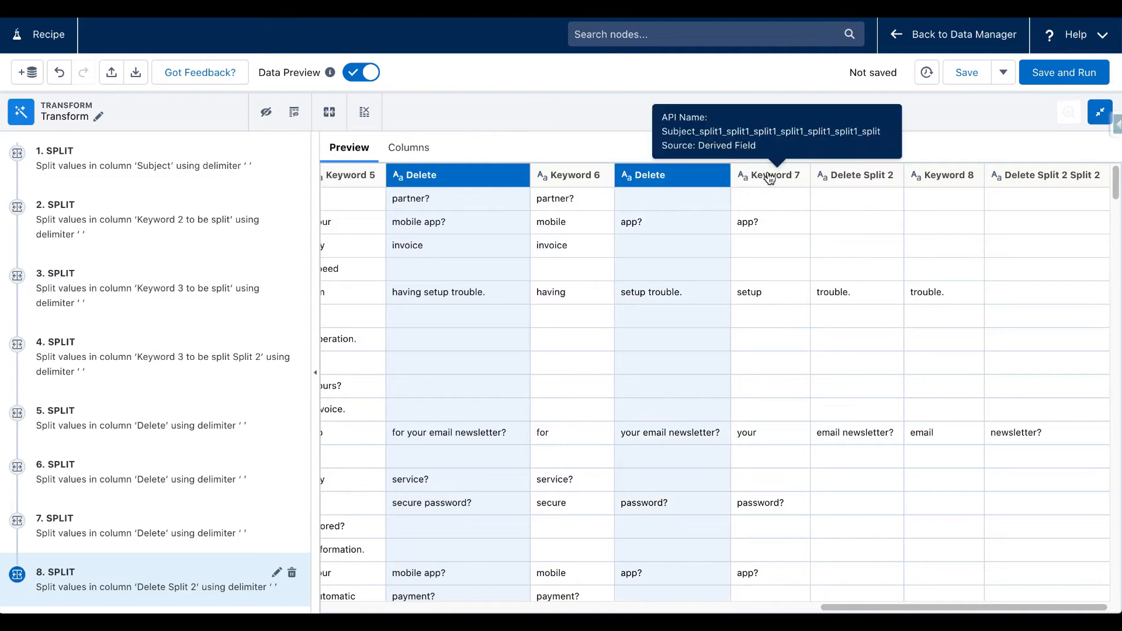
{"action": "left_click", "coordinate": [857, 182], "text": "super"}
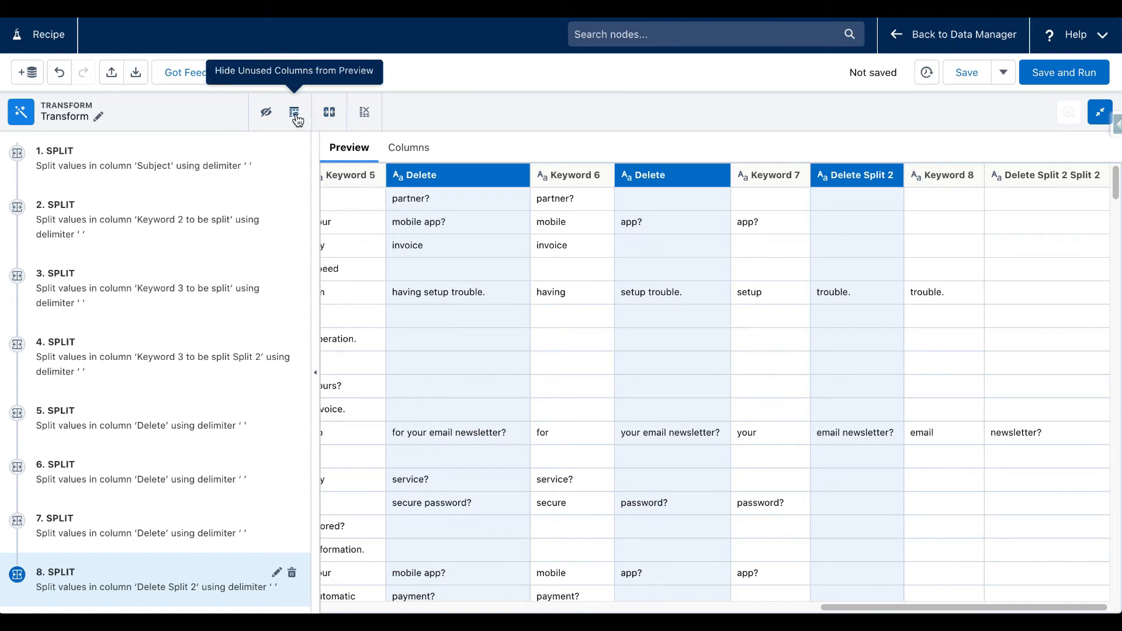
{"action": "left_click", "coordinate": [364, 121]}
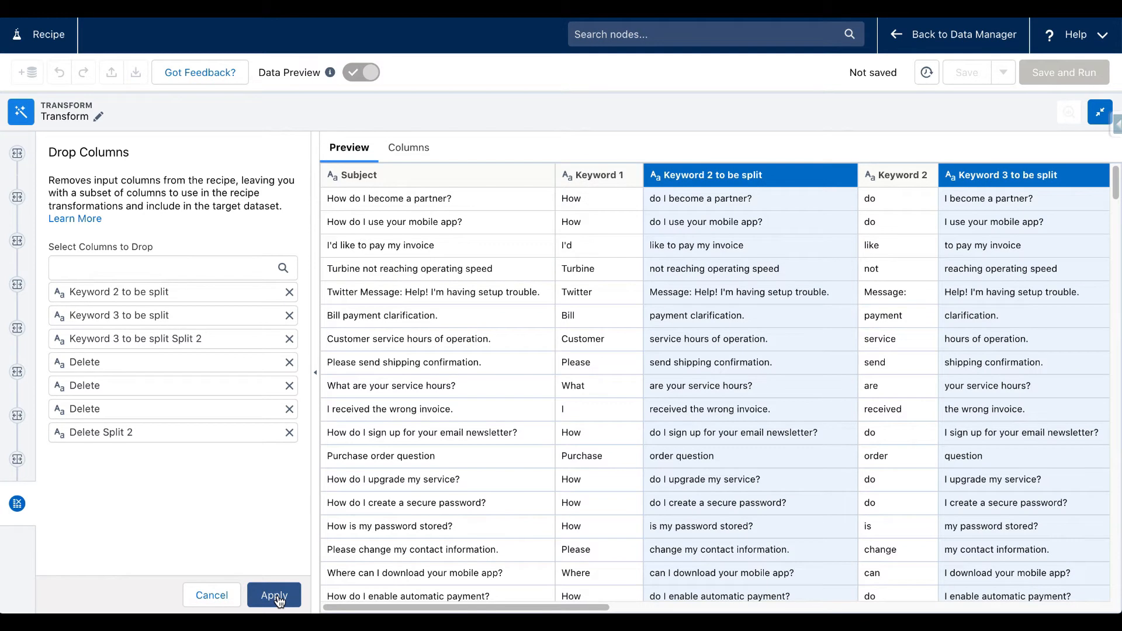
{"action": "left_click", "coordinate": [276, 596]}
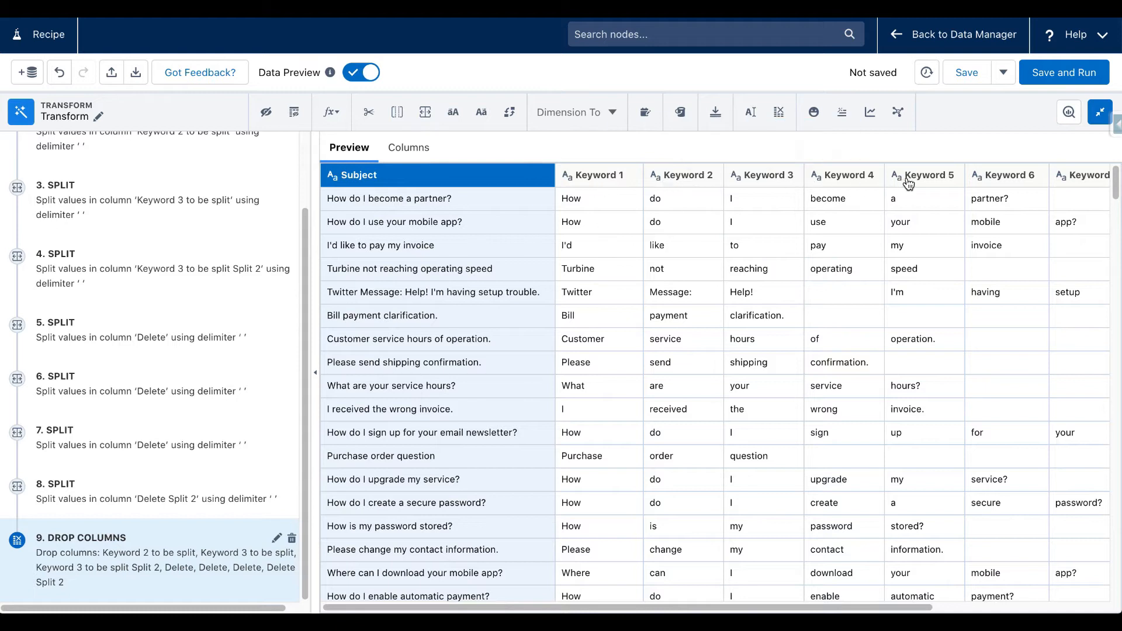
Relabel the "Delete Split 2 Split 2" column as "Keyword9".
{"action": "left_click_drag", "start_coordinate": [728, 605], "coordinate": [944, 608]}
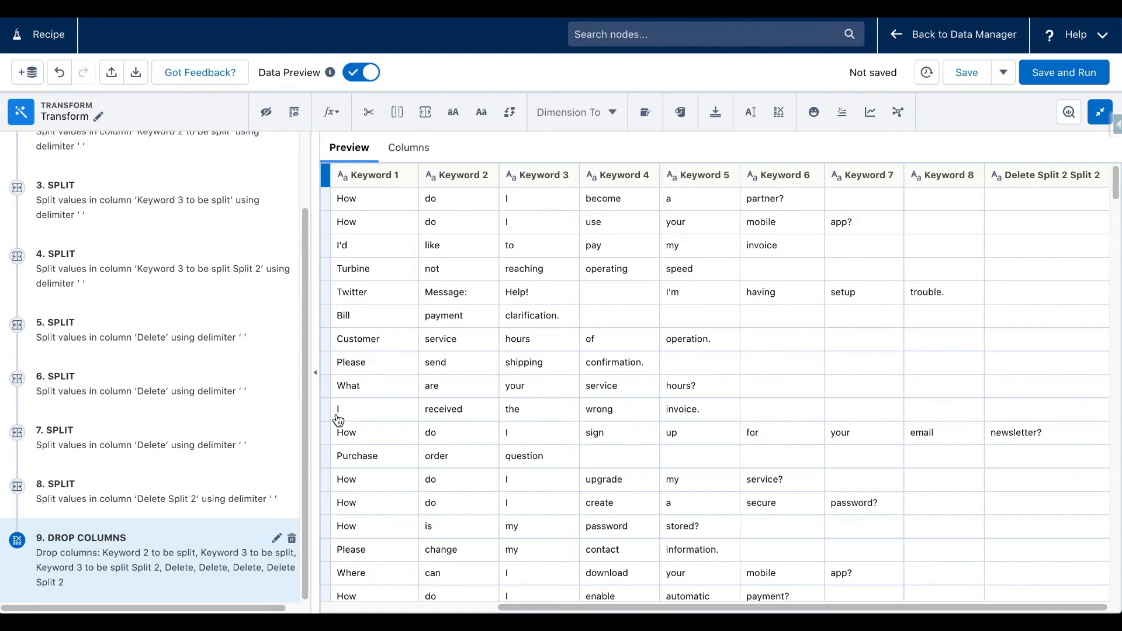
{"action": "left_click", "coordinate": [1052, 178]}
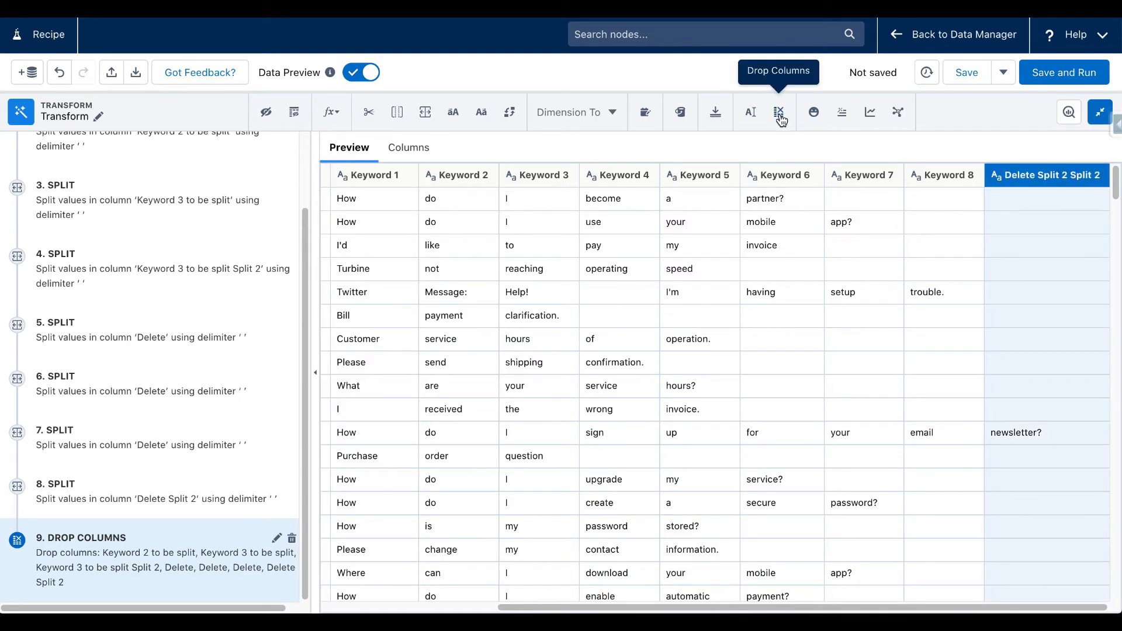
{"action": "left_click", "coordinate": [750, 113]}
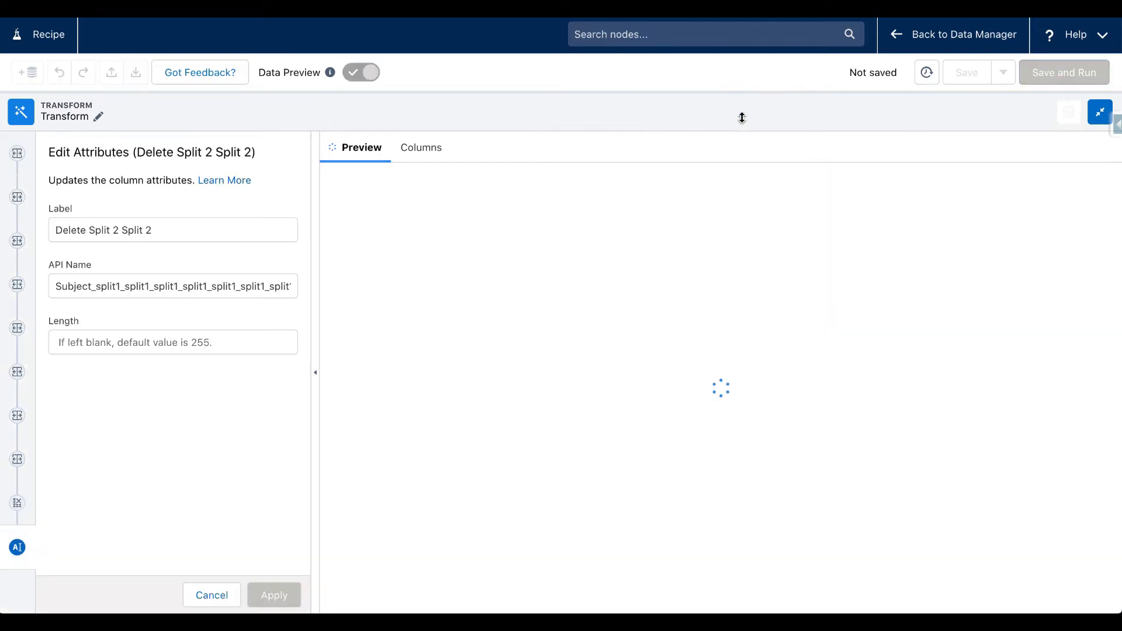
{"action": "triple_click", "coordinate": [216, 233]}
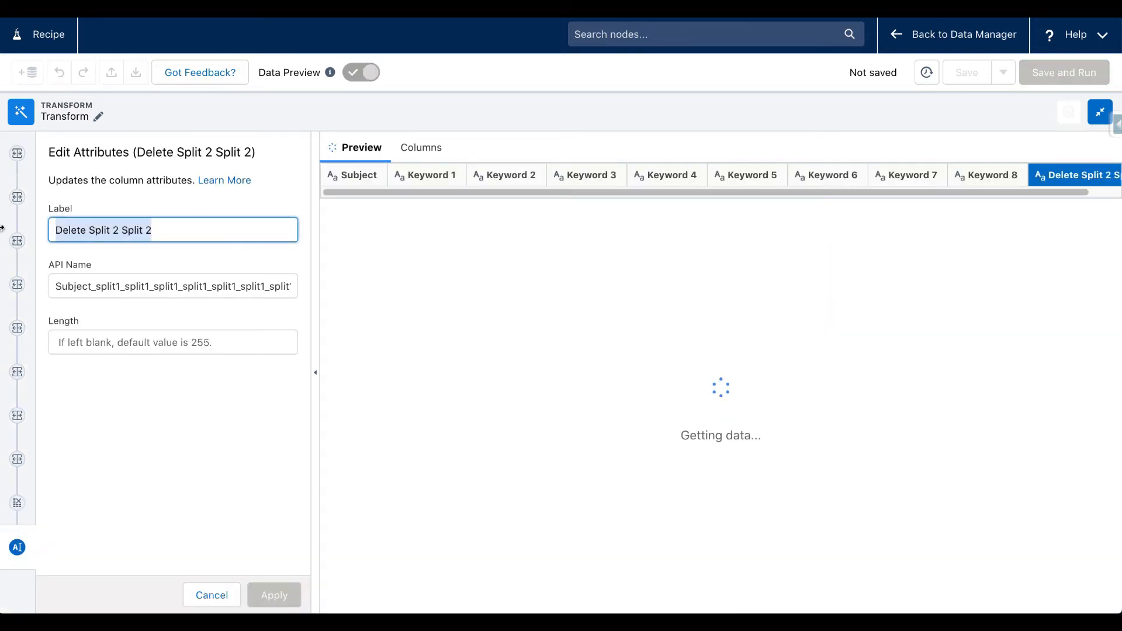
{"action": "type", "text": "Keyword9"}
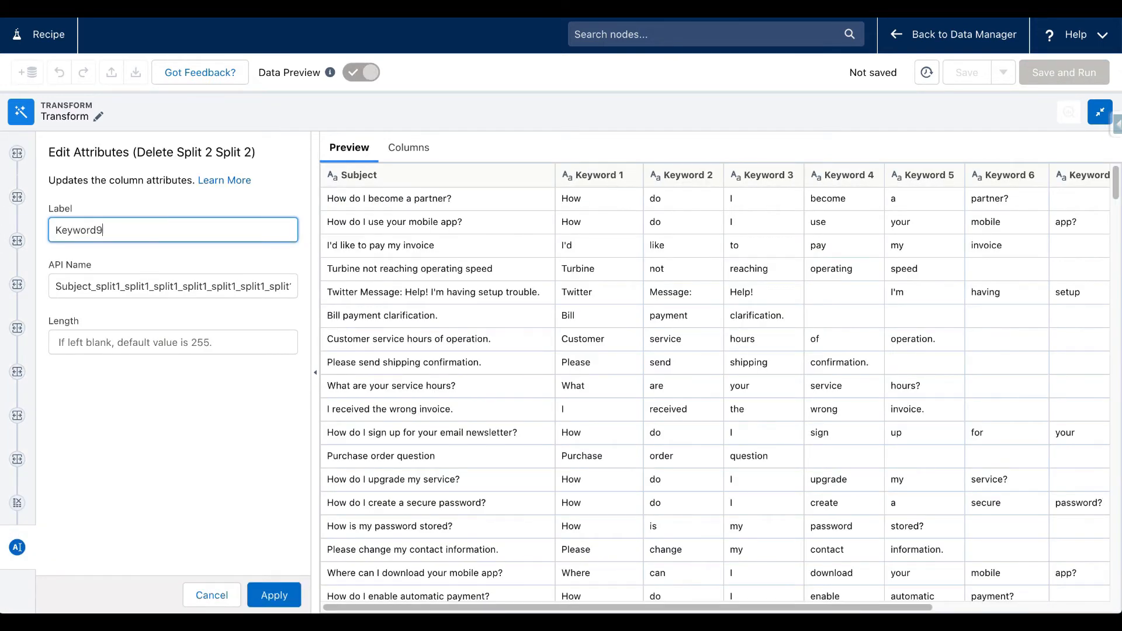
{"action": "left_click", "coordinate": [274, 595]}
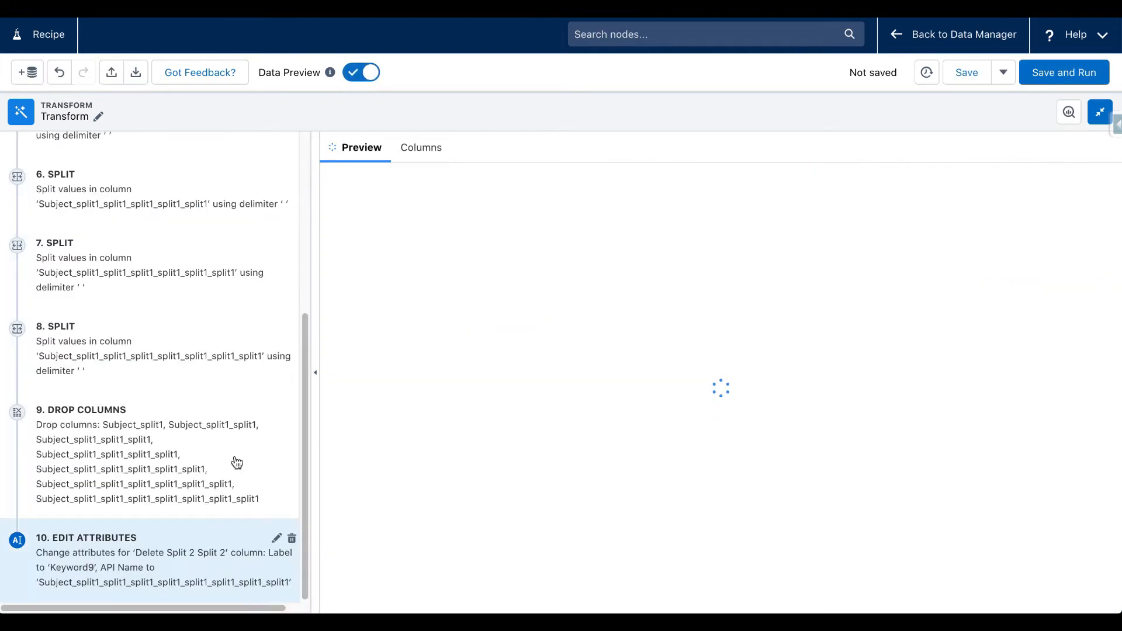
Edit the Drop Columns transformation to drop the Subject column as well.
{"action": "left_click_drag", "start_coordinate": [581, 606], "coordinate": [547, 326]}
{"action": "mouse_move", "coordinate": [619, 186]}
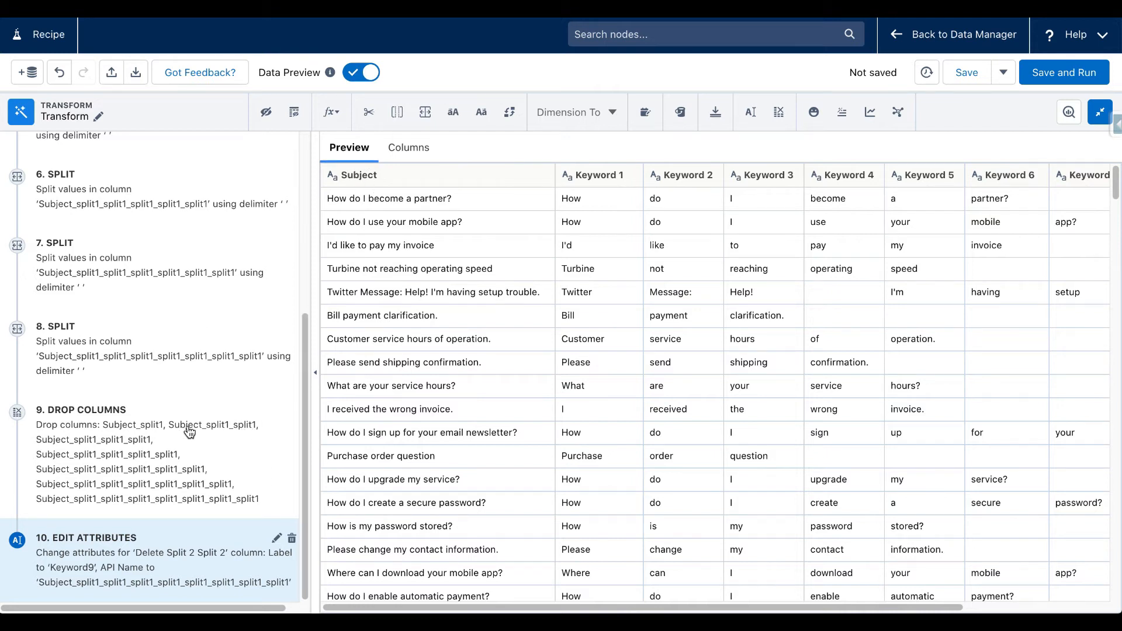
{"action": "left_click", "coordinate": [190, 432]}
{"action": "left_click", "coordinate": [270, 458]}
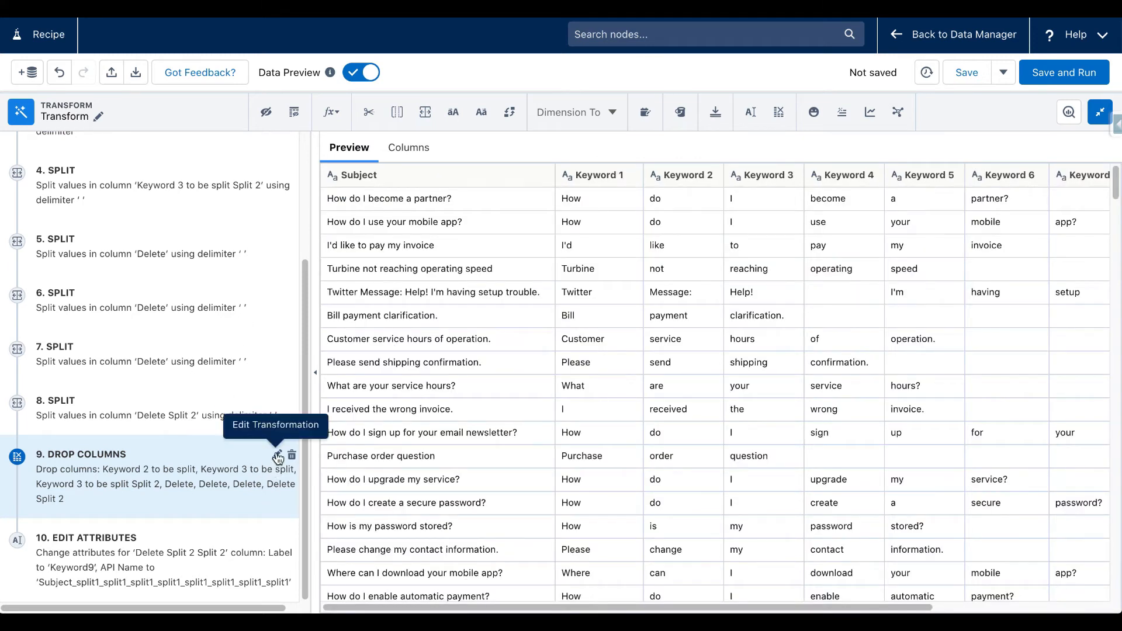
{"action": "left_click", "coordinate": [276, 454]}
{"action": "left_click", "coordinate": [146, 267]}
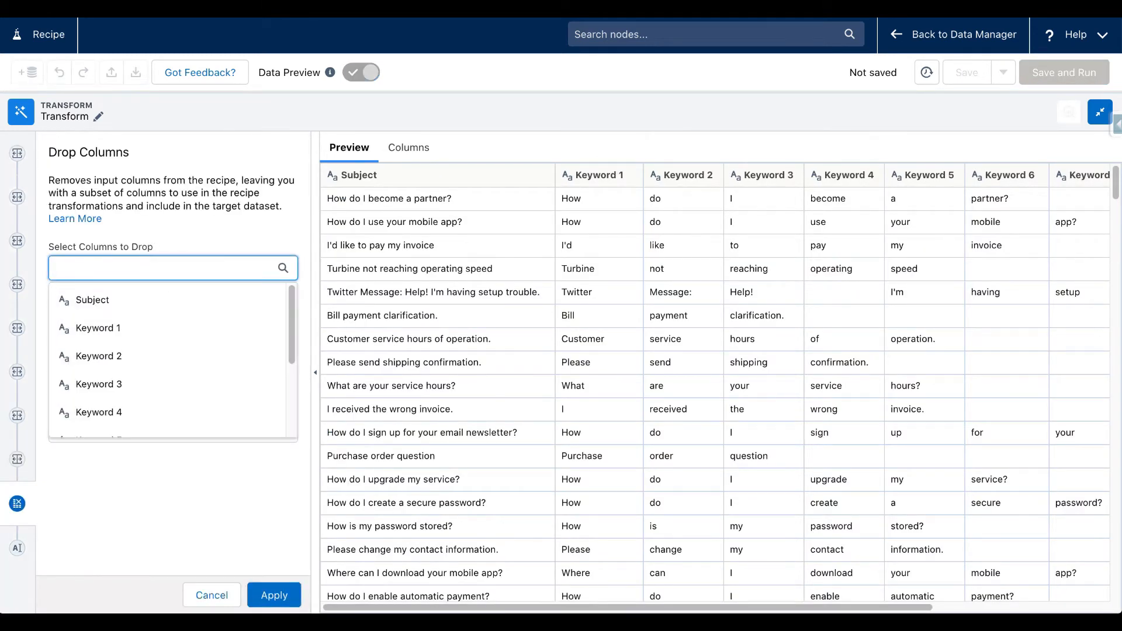
{"action": "type", "text": "subject"}
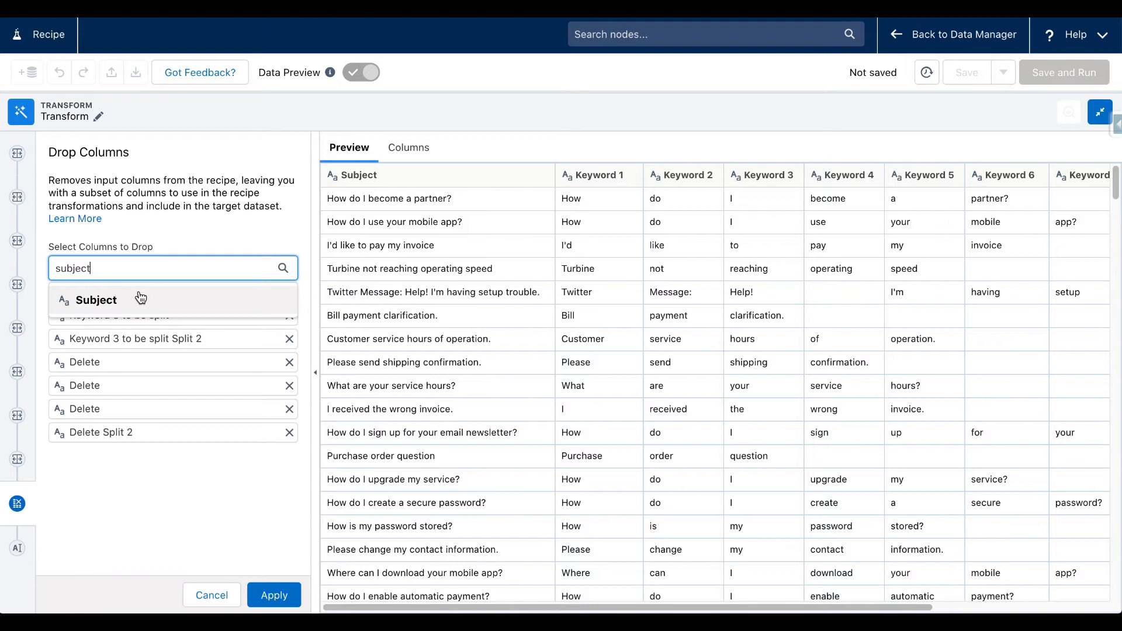
{"action": "left_click", "coordinate": [140, 298]}
{"action": "left_click", "coordinate": [275, 595]}
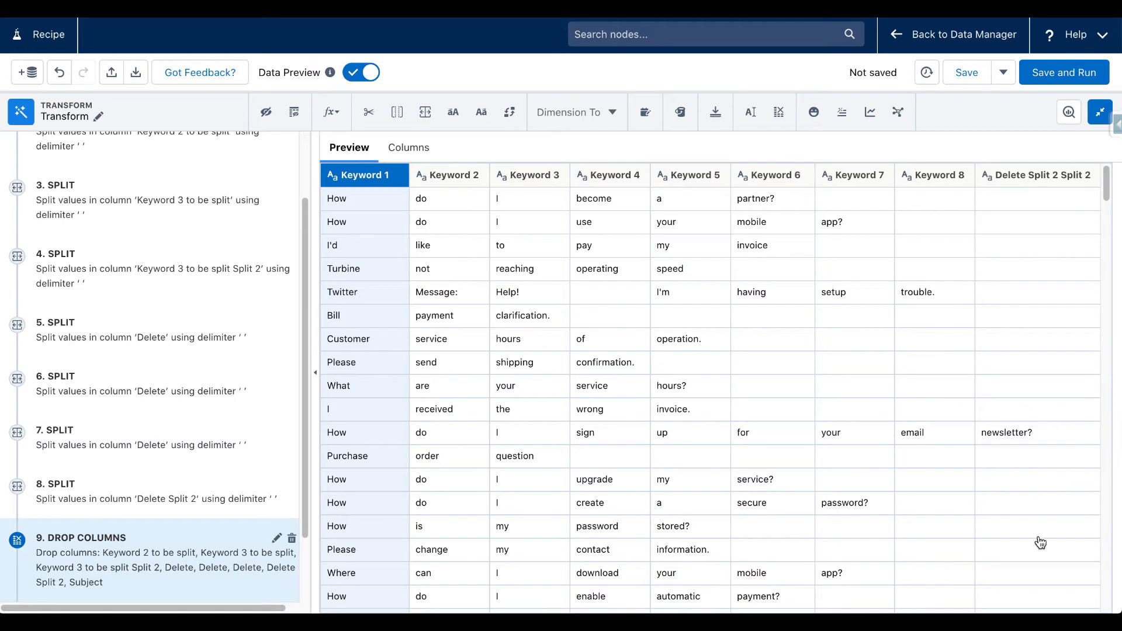
Add a second Transform node following the existing Transform node in the recipe.
{"action": "left_click", "coordinate": [1100, 112]}
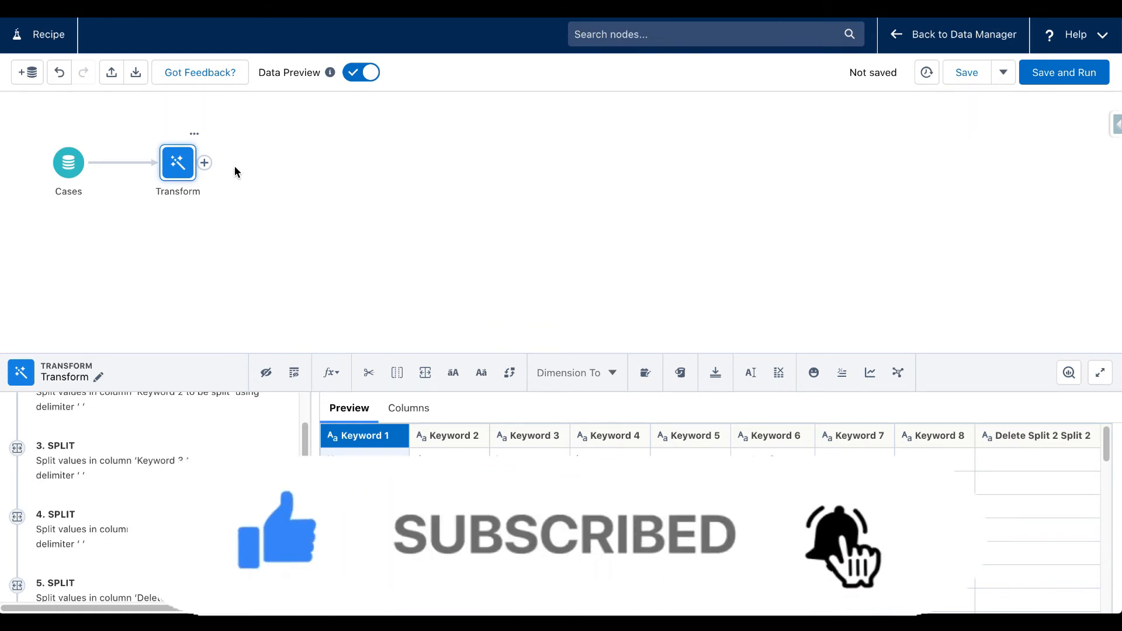
{"action": "left_click", "coordinate": [204, 165]}
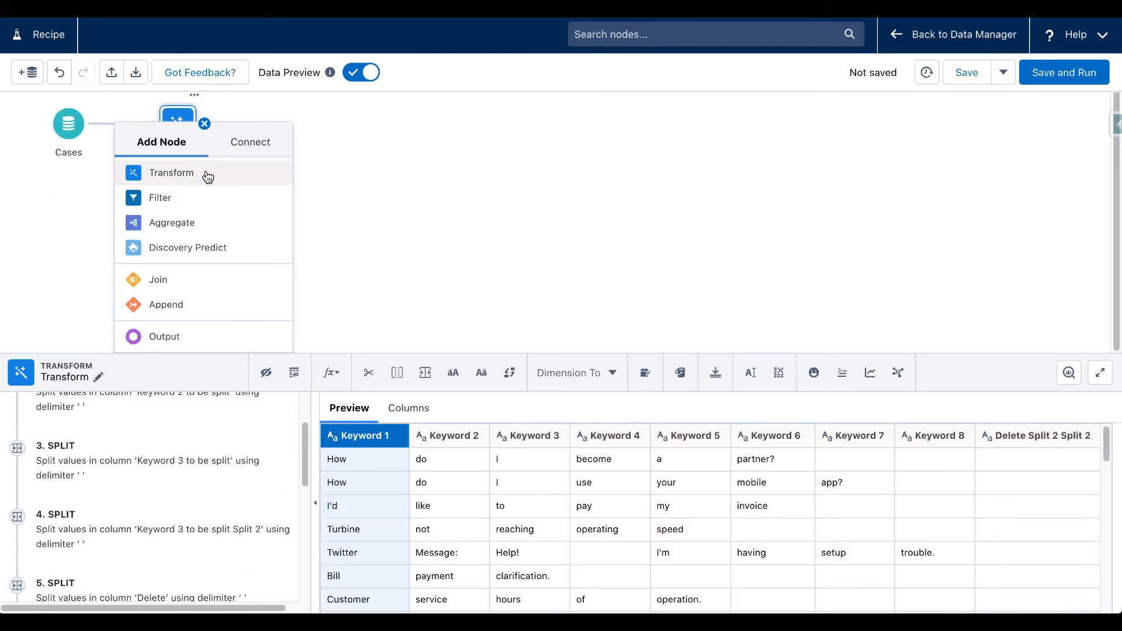
{"action": "left_click", "coordinate": [207, 176]}
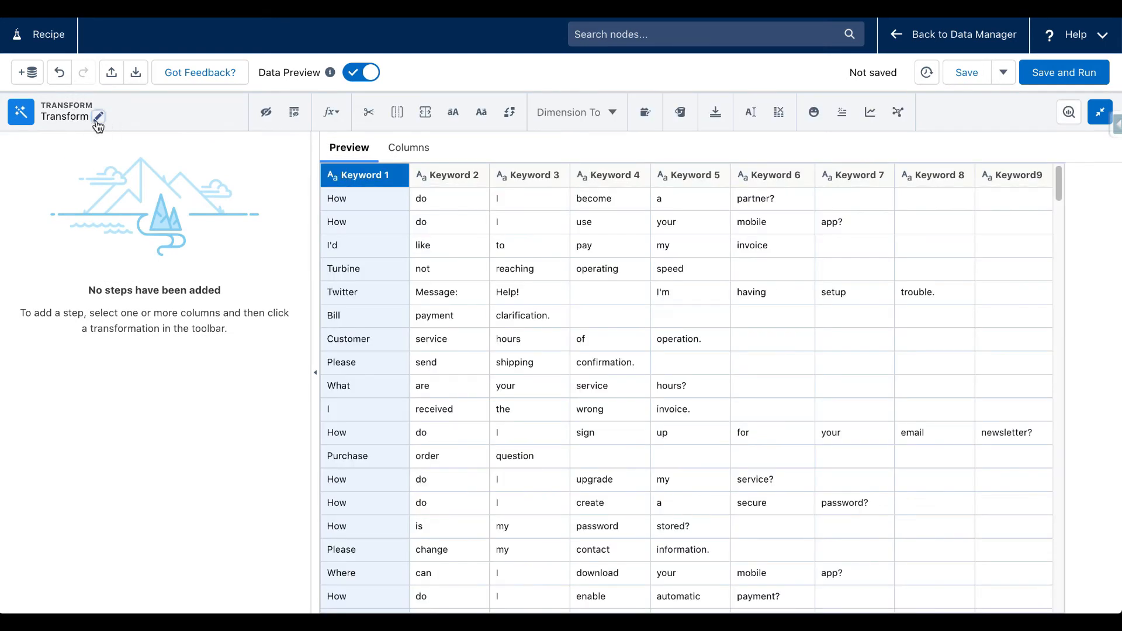
Name the new Transform node "Keyword 1" and describe it as "Dropping all other Column".
{"action": "left_click", "coordinate": [99, 117]}
{"action": "key", "text": "ctrl+a"}
{"action": "type", "text": "Ke"}
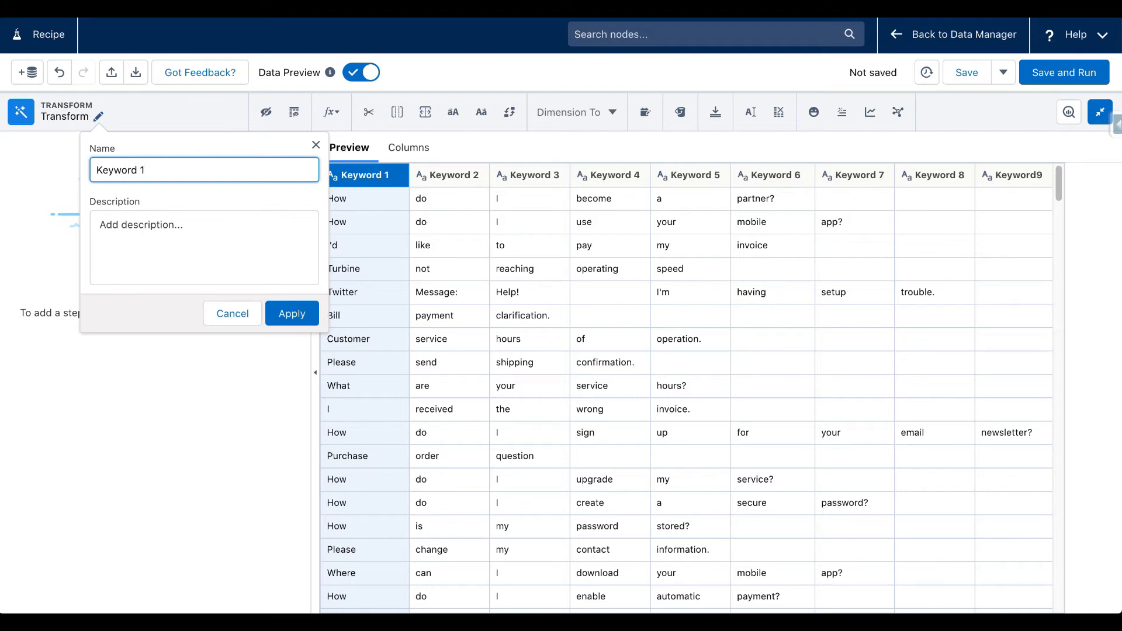
{"action": "left_click", "coordinate": [155, 246]}
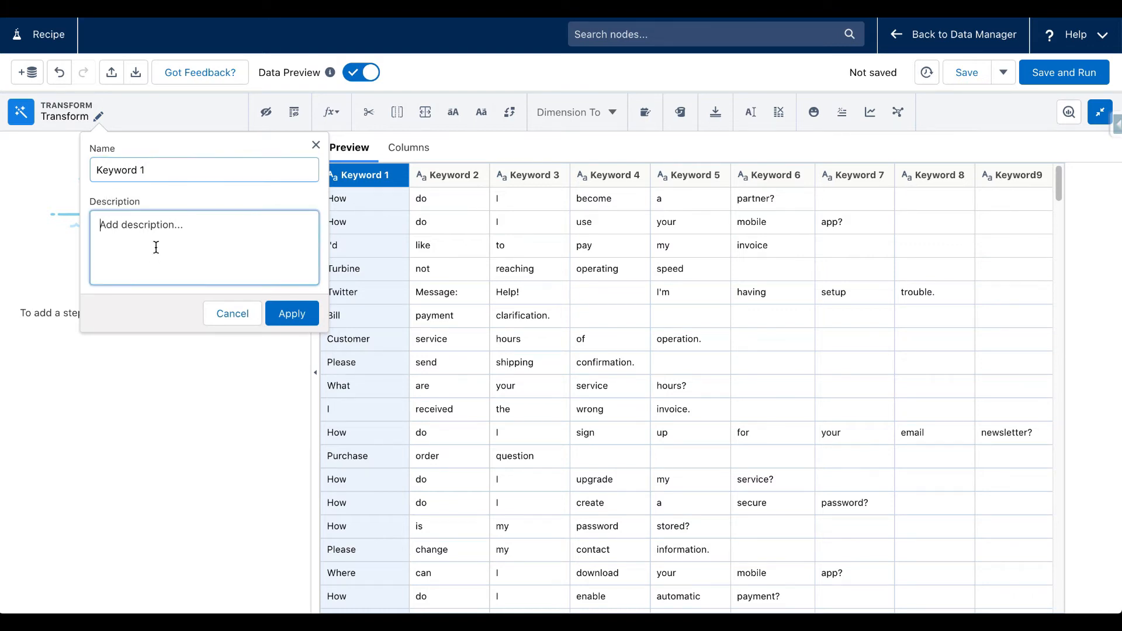
{"action": "type", "text": "Dropping all other Column"}
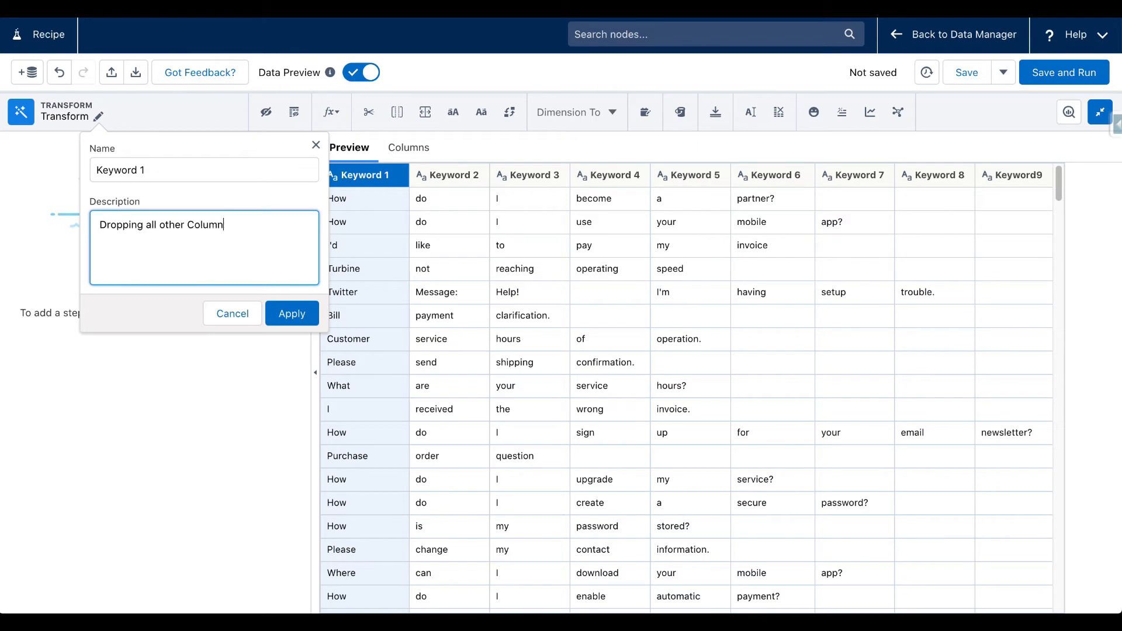
{"action": "left_click", "coordinate": [292, 313]}
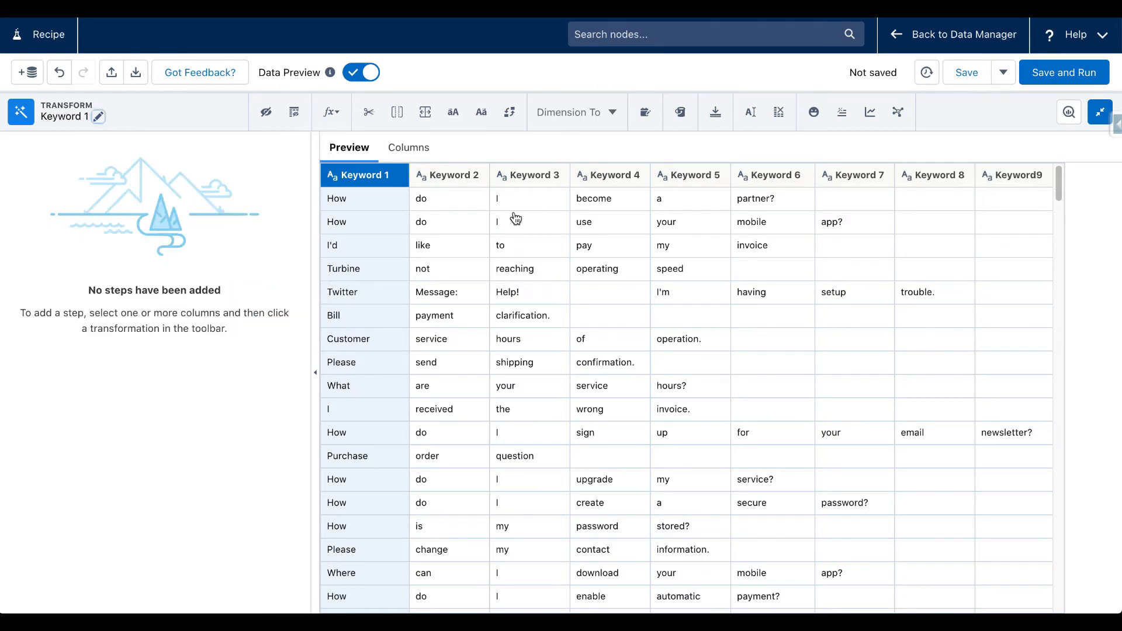
Drop the columns Keyword 2 through Keyword 8 and Keyword9 in the Keyword 1 node, keeping only Keyword 1.
{"action": "left_click", "coordinate": [451, 179]}
{"action": "left_click", "coordinate": [525, 174], "text": "shift"}
{"action": "left_click", "coordinate": [608, 177], "text": "shift"}
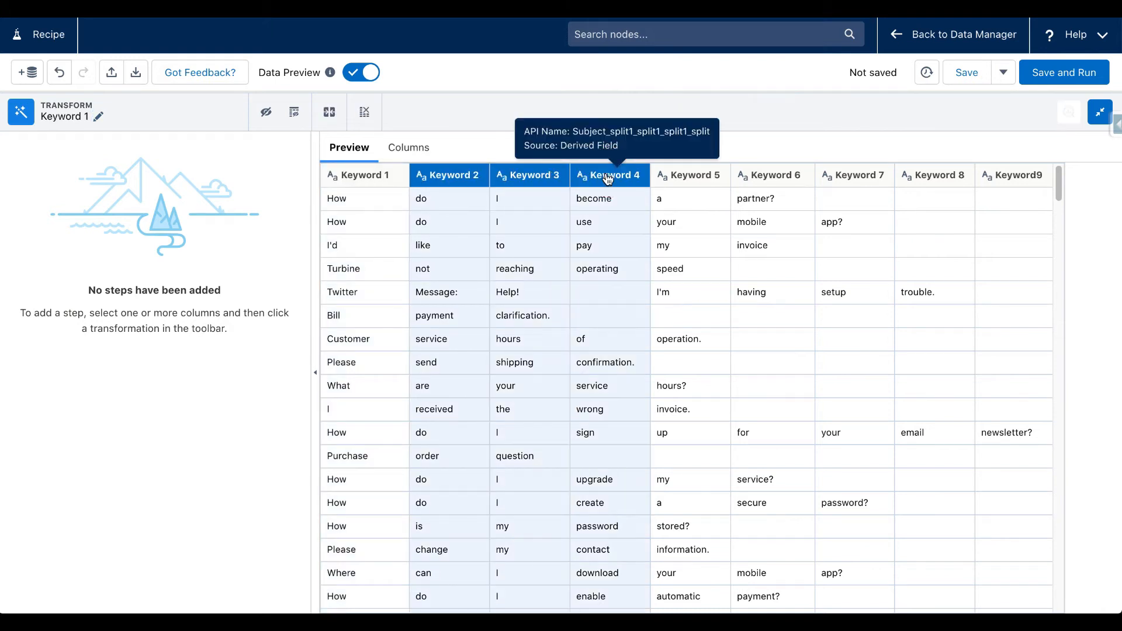
{"action": "left_click", "coordinate": [690, 177], "text": "shift"}
{"action": "left_click", "coordinate": [758, 177], "text": "shift"}
{"action": "left_click", "coordinate": [854, 178], "text": "shift"}
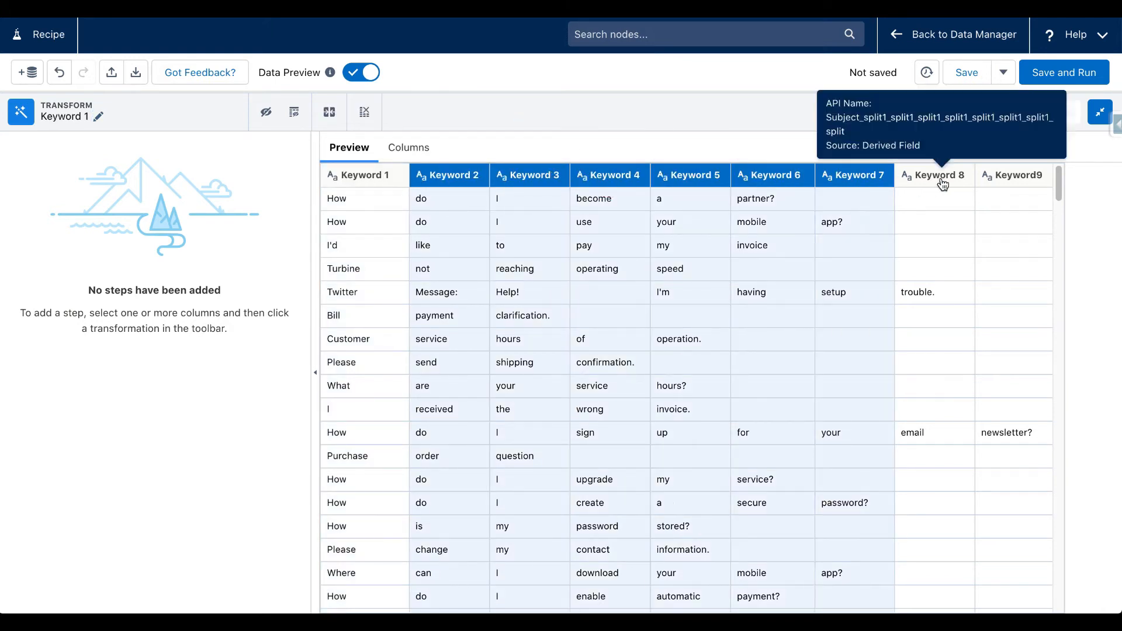
{"action": "left_click", "coordinate": [935, 177], "text": "shift"}
{"action": "left_click", "coordinate": [1014, 179], "text": "shift"}
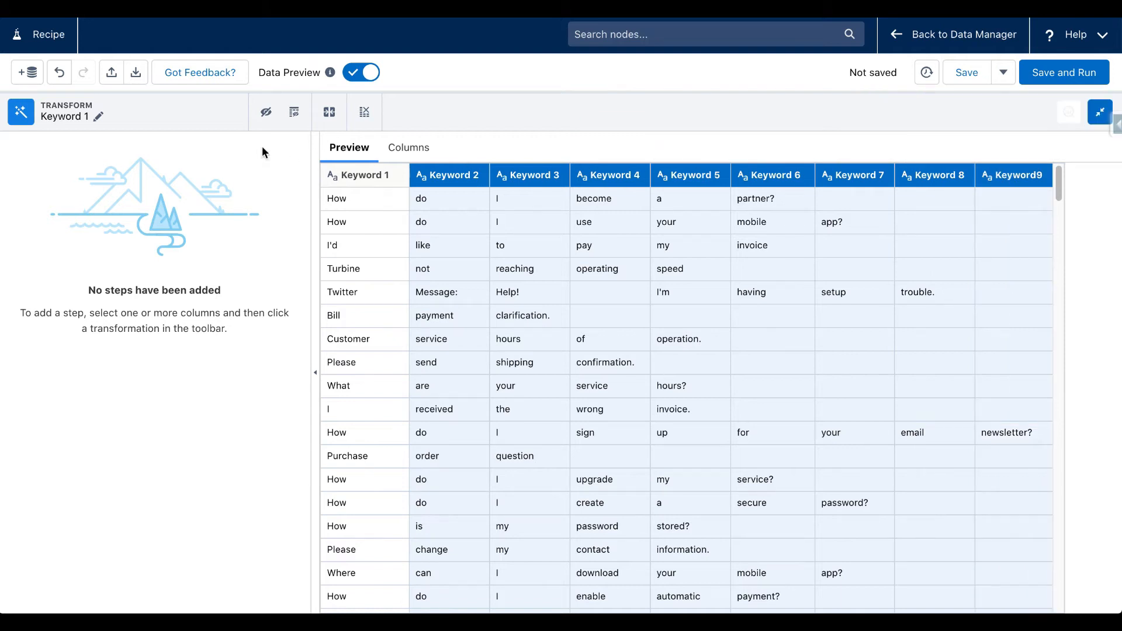
{"action": "left_click", "coordinate": [364, 111]}
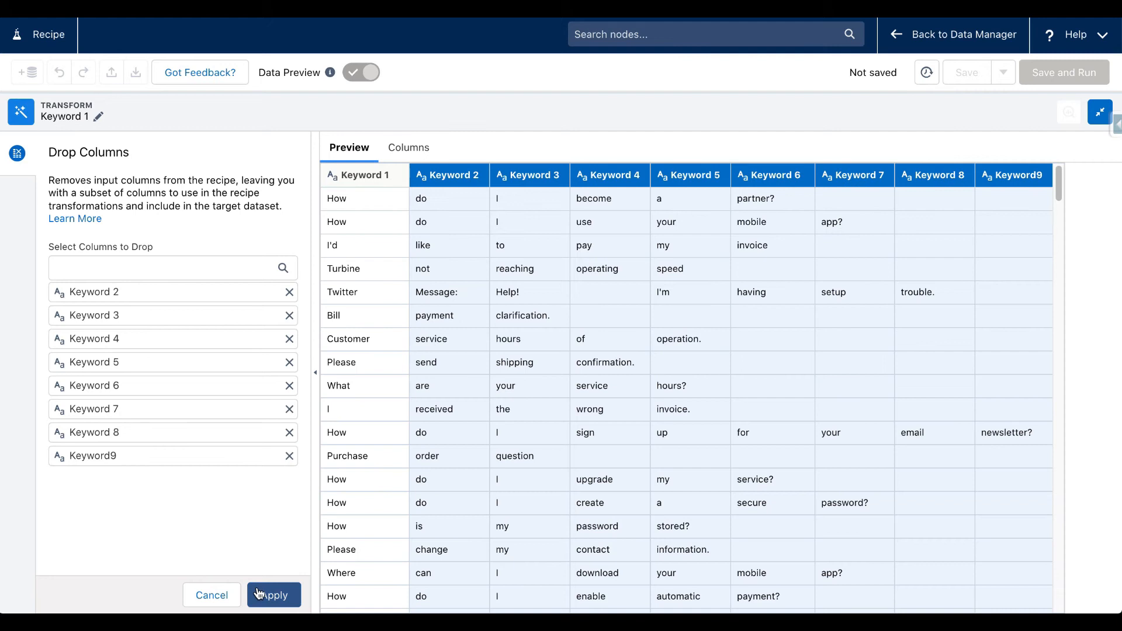
{"action": "left_click", "coordinate": [280, 596]}
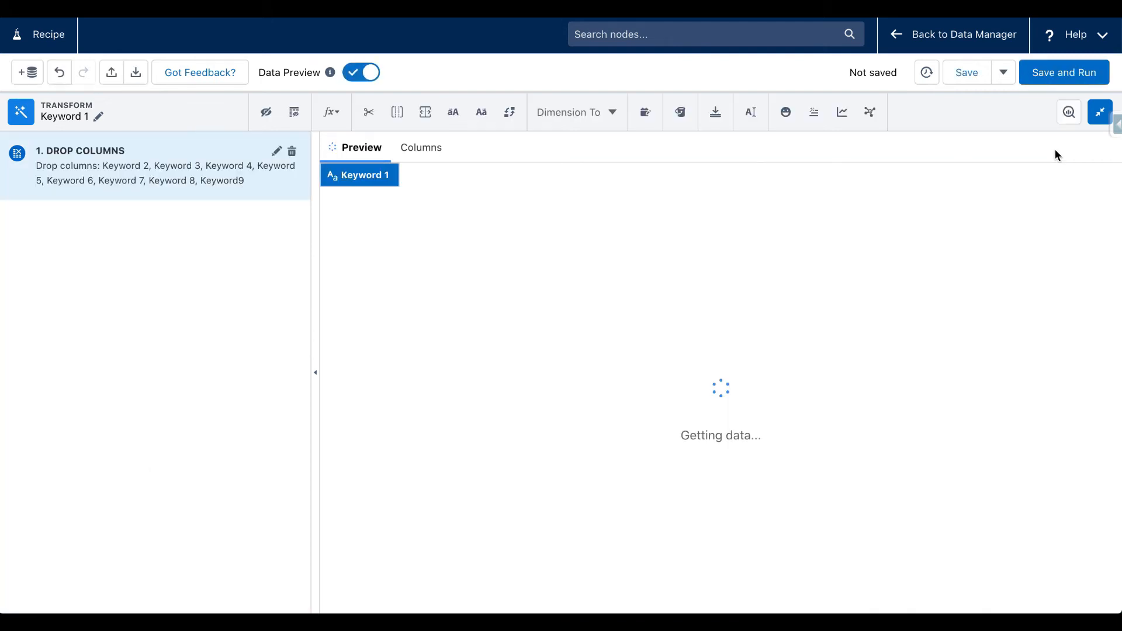
Branch another Transform node off the original Transform node in the recipe.
{"action": "left_click", "coordinate": [1100, 115]}
{"action": "left_click", "coordinate": [181, 160]}
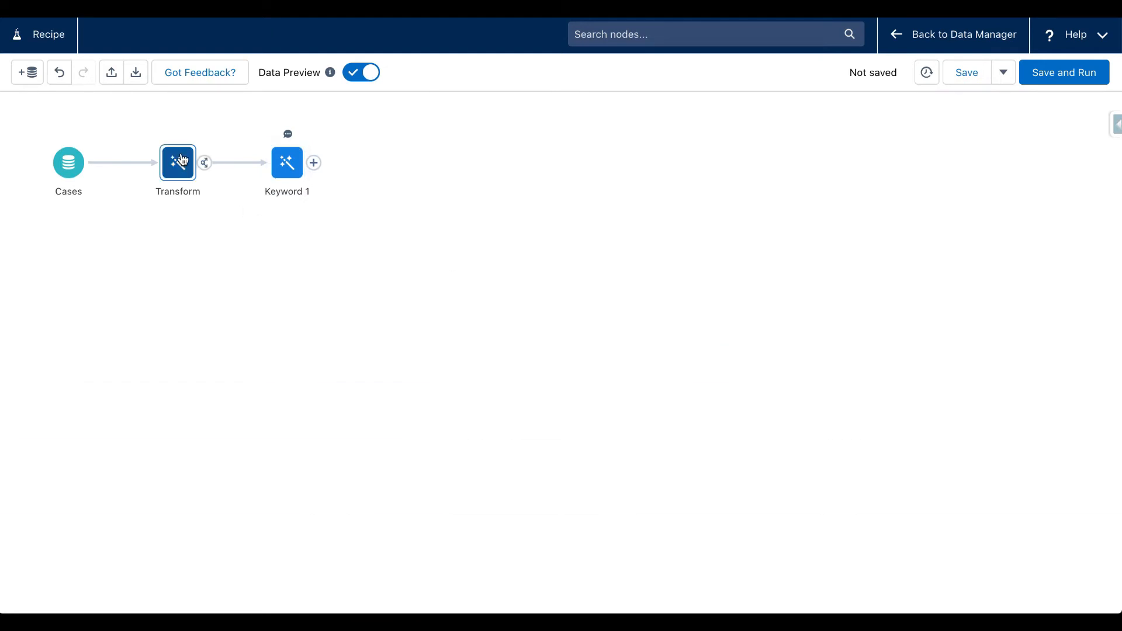
{"action": "left_click", "coordinate": [205, 167]}
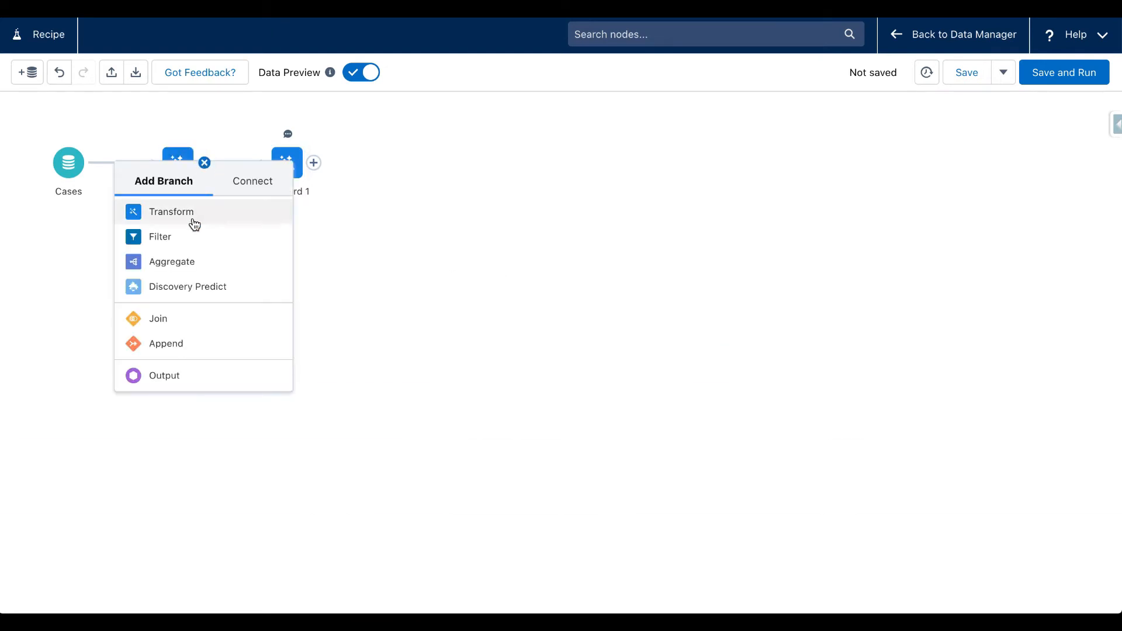
{"action": "left_click", "coordinate": [195, 216]}
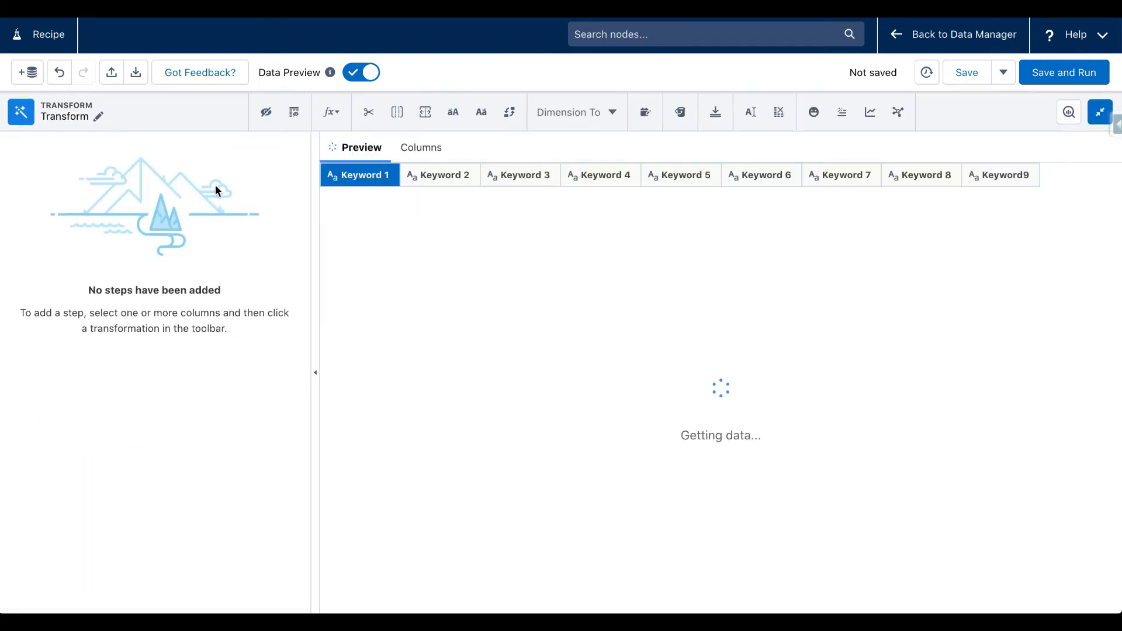
Name the new branch node "Keyword 2" and describe it as dropping all other columns.
{"action": "left_click", "coordinate": [97, 116]}
{"action": "double_click", "coordinate": [134, 160]}
{"action": "type", "text": "Keyword 2"}
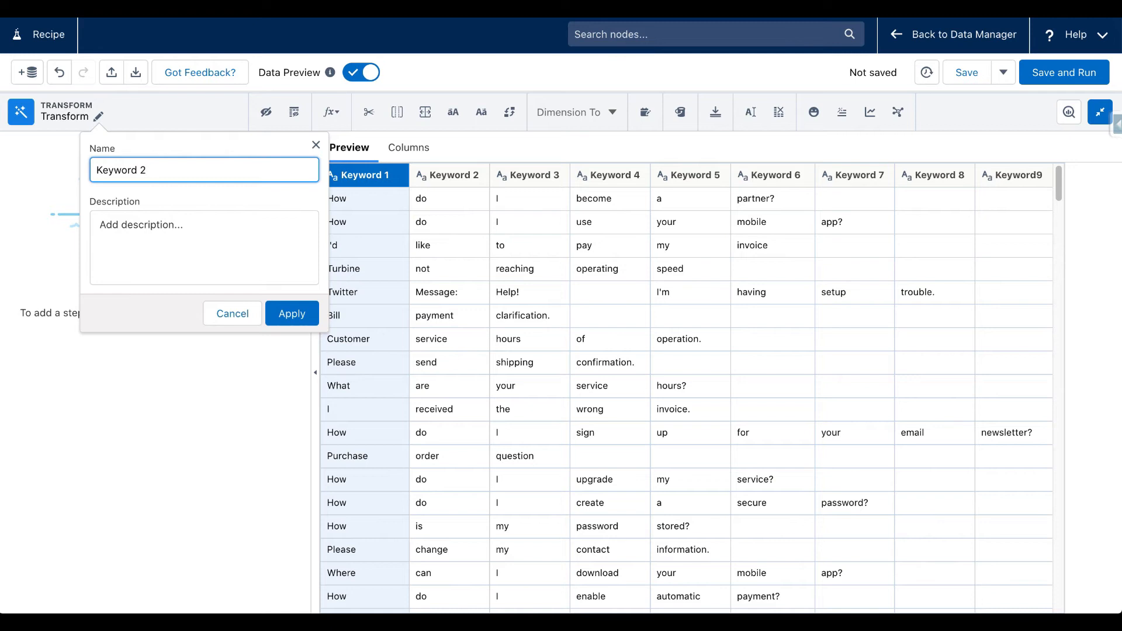
{"action": "left_click", "coordinate": [204, 252]}
{"action": "type", "text": "Dropping all other Co"}
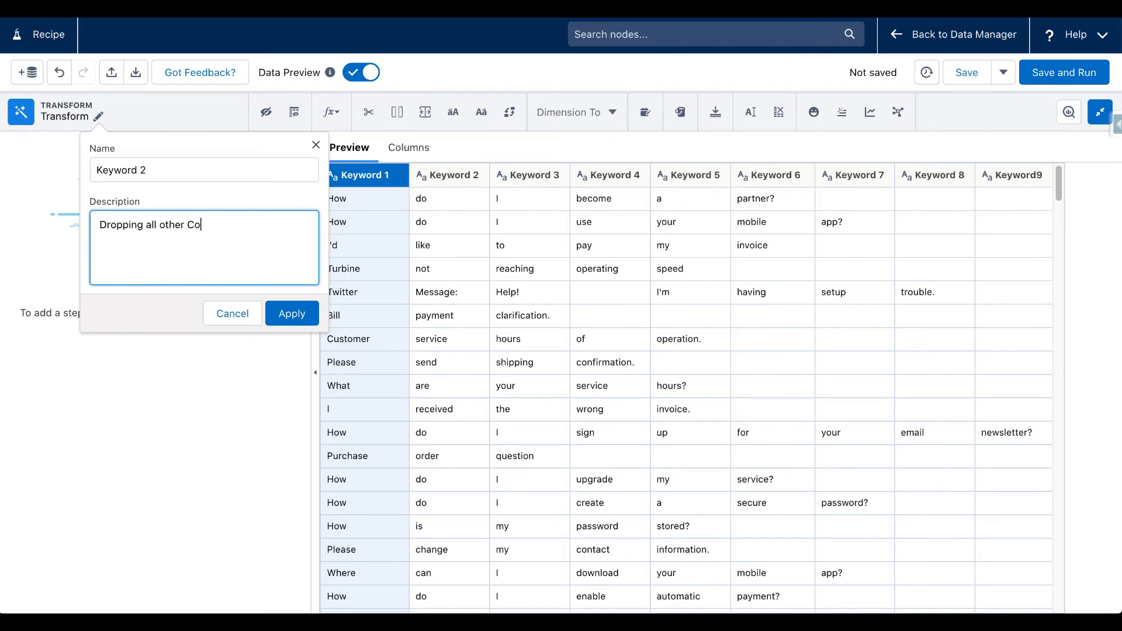
{"action": "left_click", "coordinate": [290, 312]}
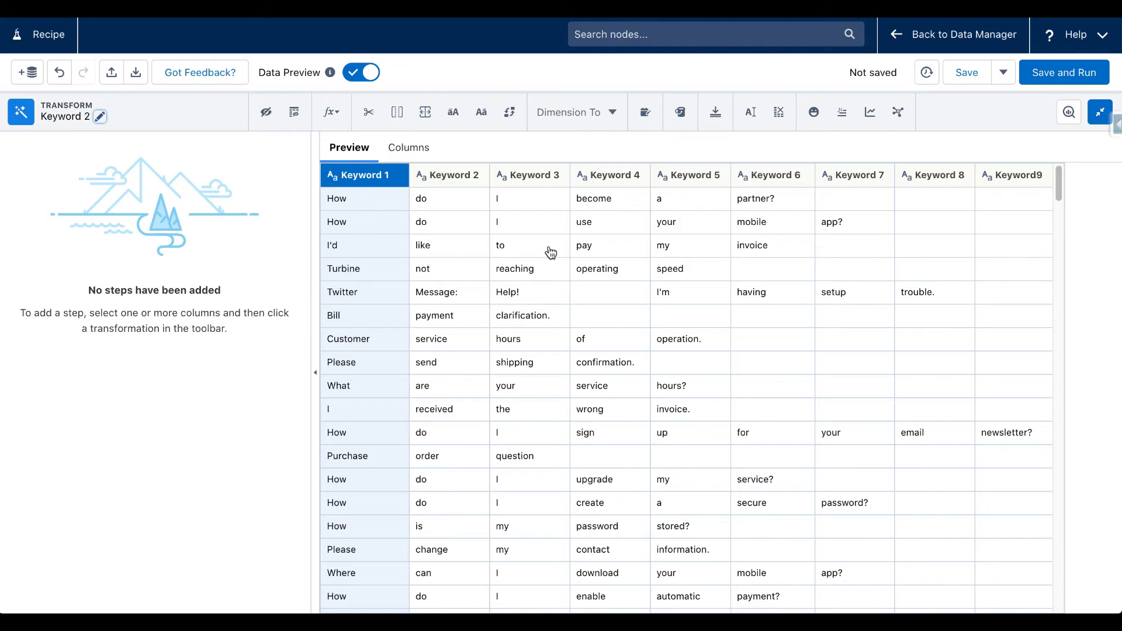
Drop Keyword 1, Keyword 3 through Keyword 8 and Keyword9 in the Keyword 2 node, keeping only Keyword 2.
{"action": "left_click", "coordinate": [524, 179]}
{"action": "left_click", "coordinate": [604, 179]}
{"action": "left_click", "coordinate": [694, 179]}
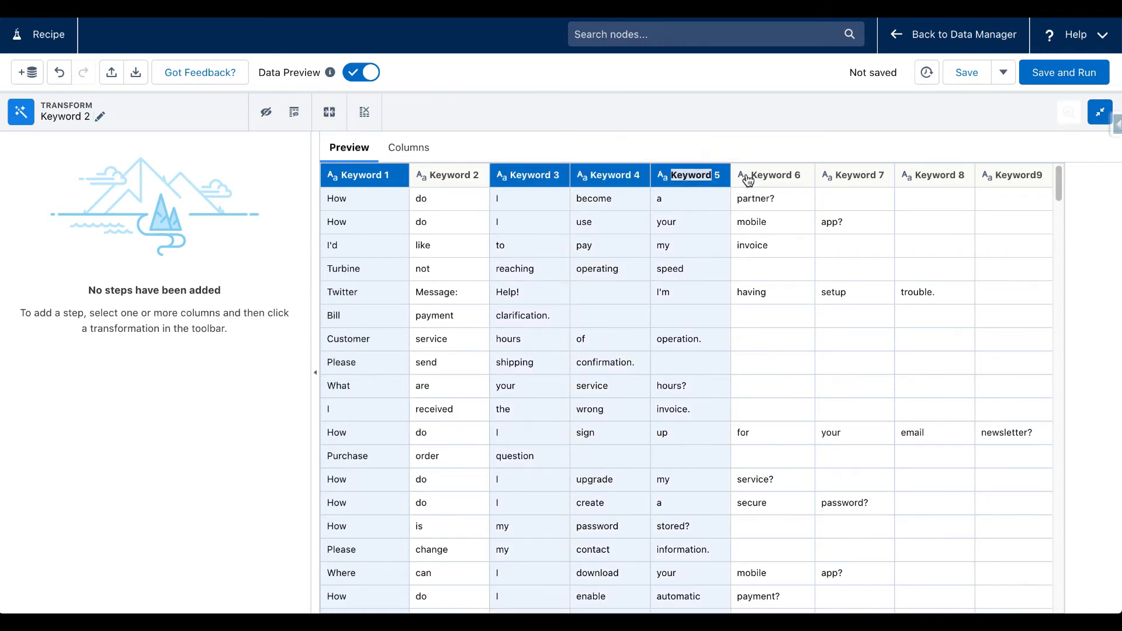
{"action": "left_click", "coordinate": [754, 178]}
{"action": "left_click", "coordinate": [862, 178]}
{"action": "left_click", "coordinate": [928, 180]}
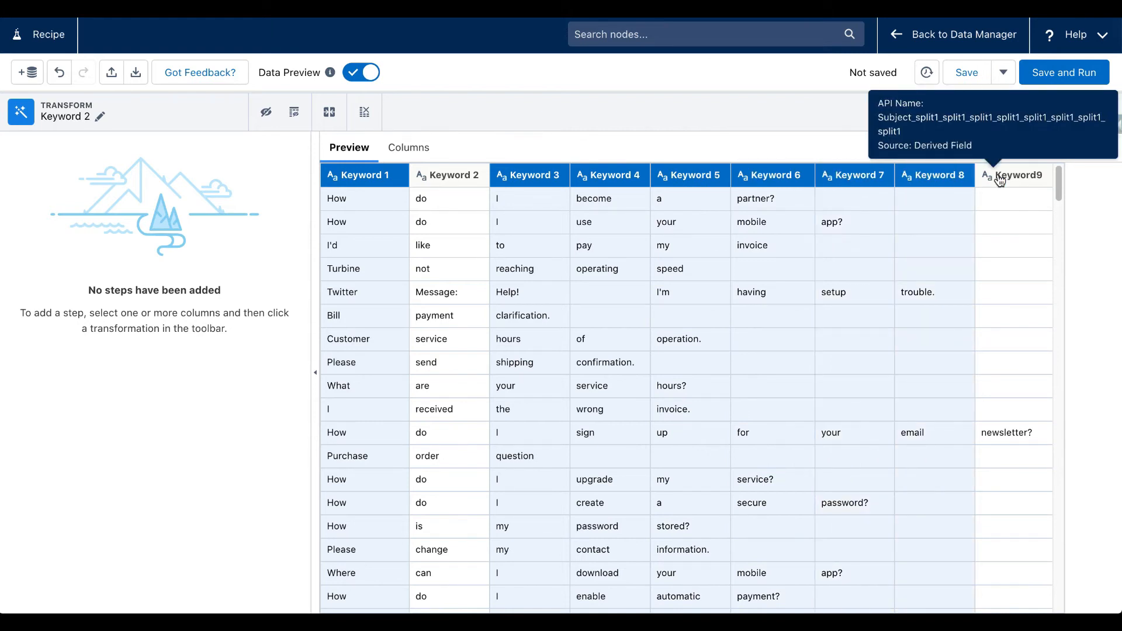
{"action": "left_click", "coordinate": [1014, 178]}
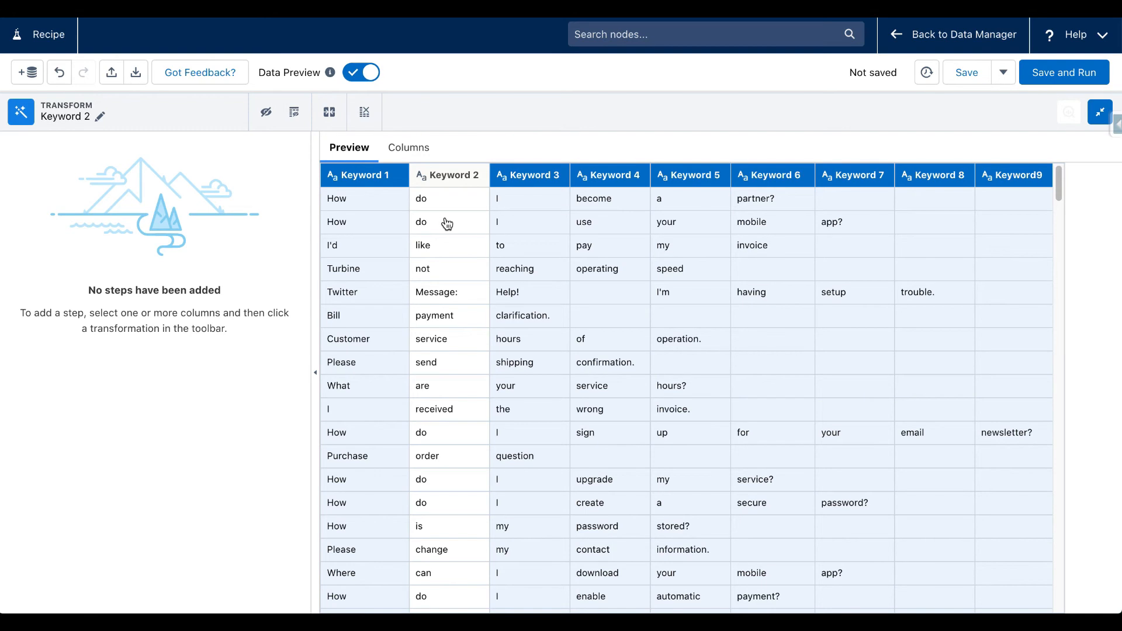
{"action": "left_click", "coordinate": [365, 112]}
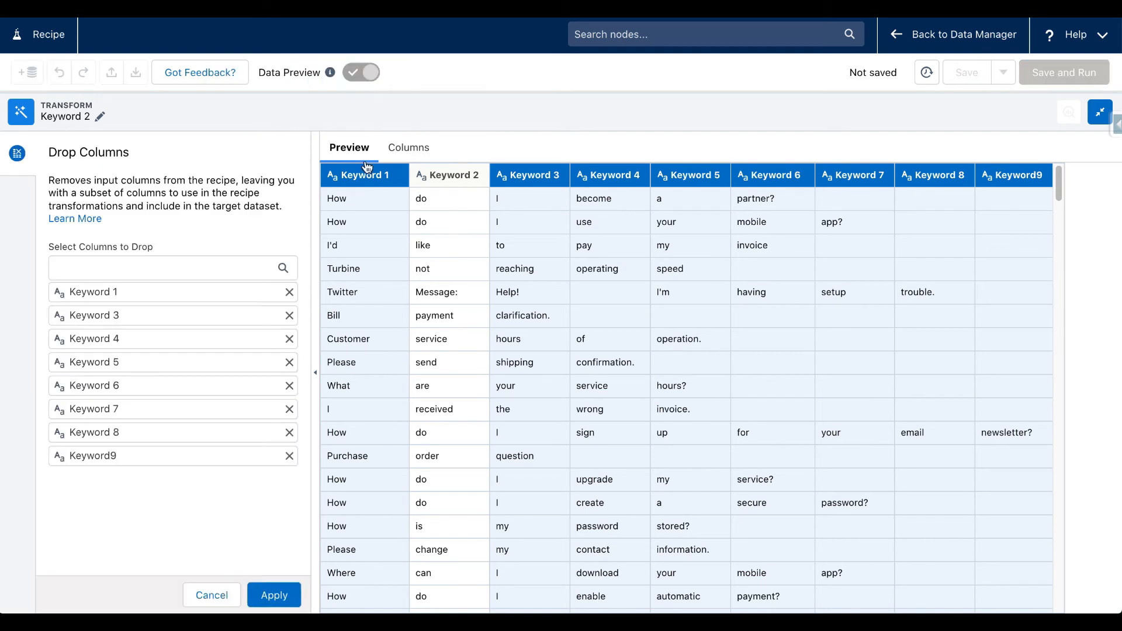
{"action": "left_click", "coordinate": [266, 595]}
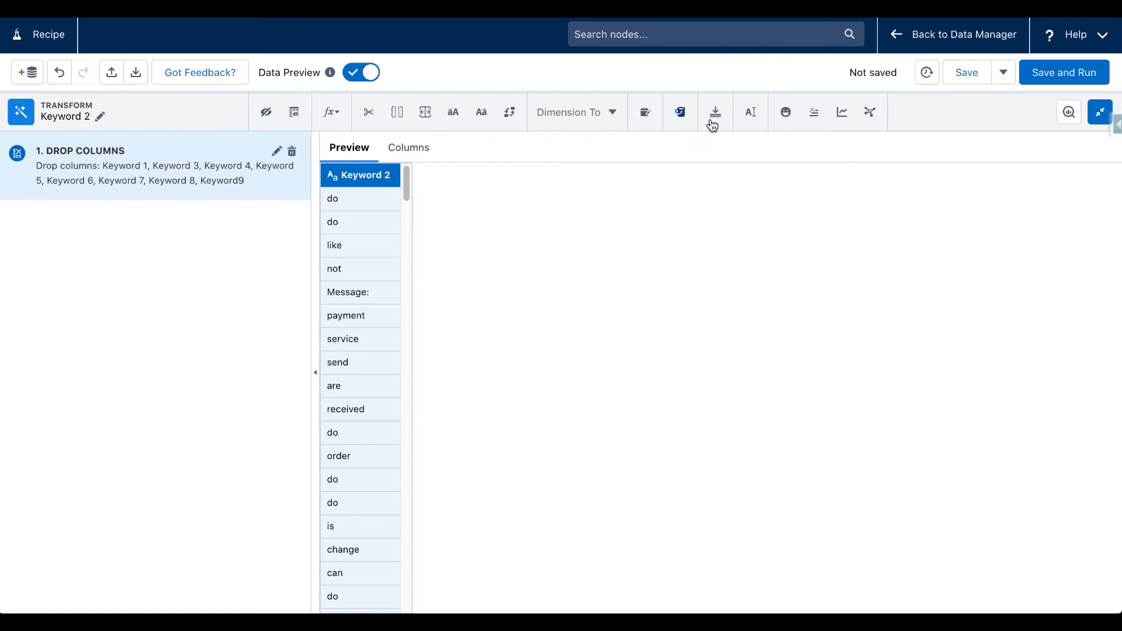
Change the label of the Keyword 2 column to "Keyword" in the Keyword 2 node and return to the recipe canvas.
{"action": "left_click", "coordinate": [752, 113]}
{"action": "triple_click", "coordinate": [138, 230]}
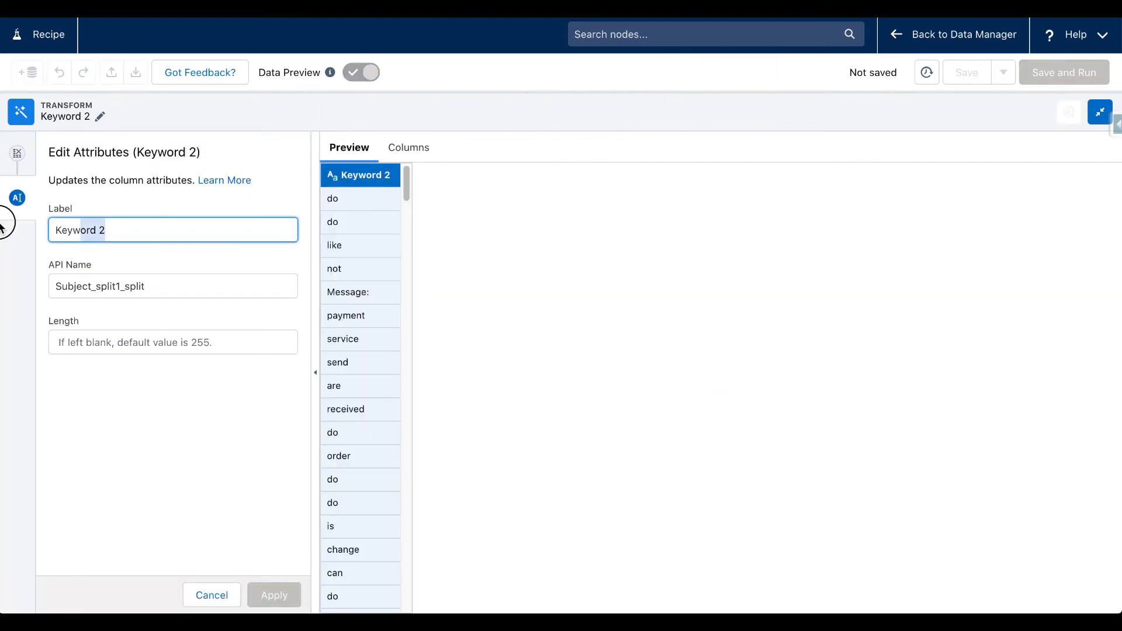
{"action": "type", "text": "Keywo"}
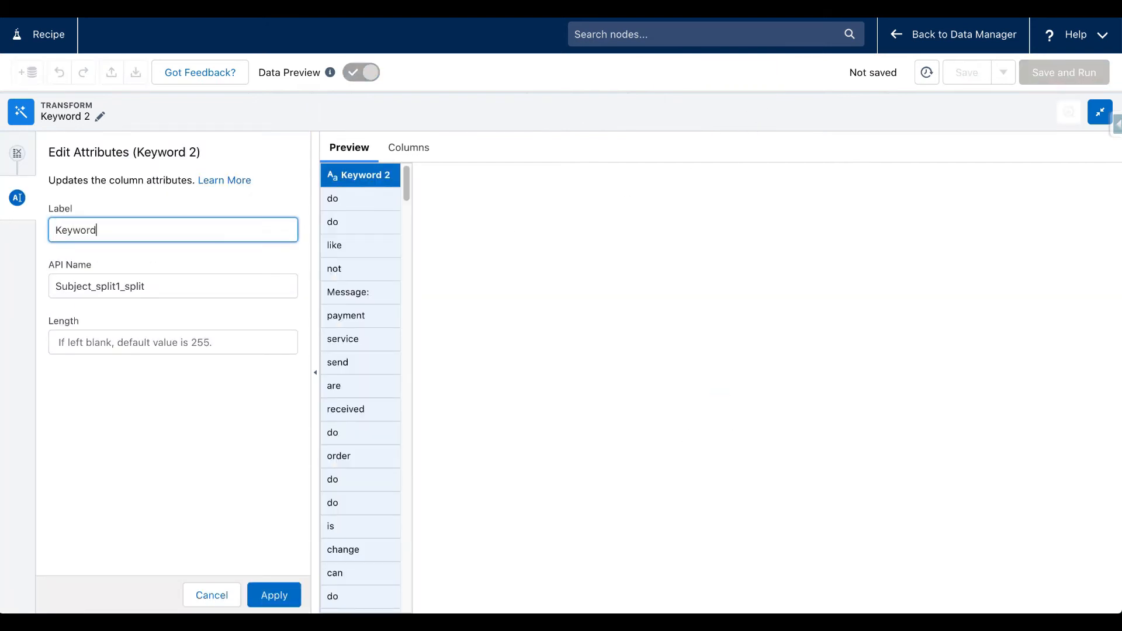
{"action": "type", "text": "rd"}
{"action": "left_click", "coordinate": [275, 594]}
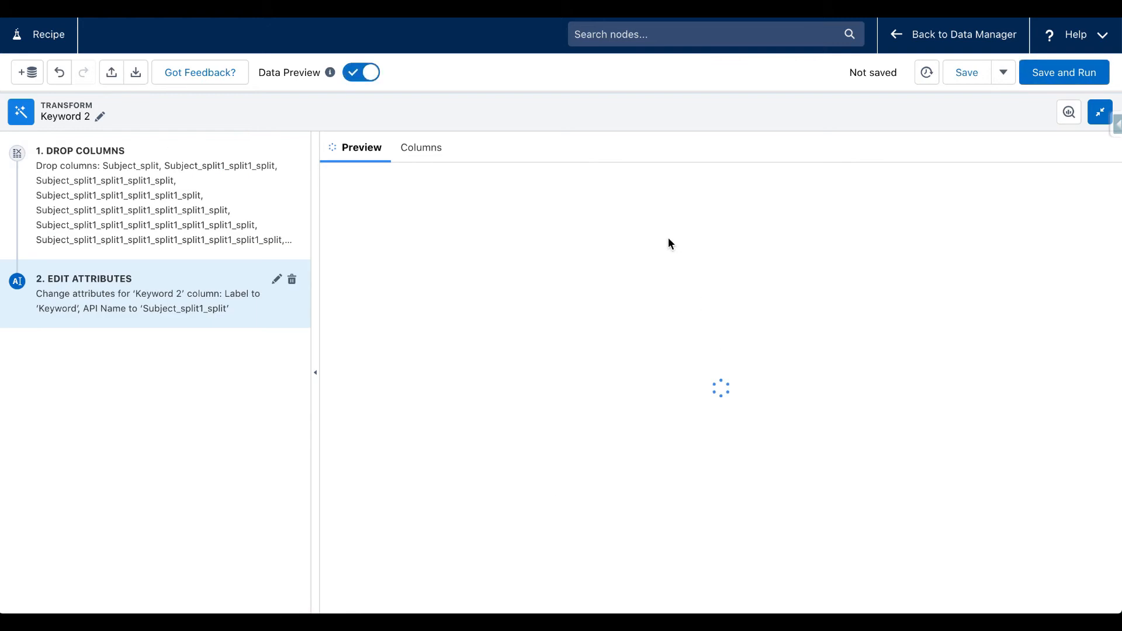
{"action": "left_click", "coordinate": [1098, 111]}
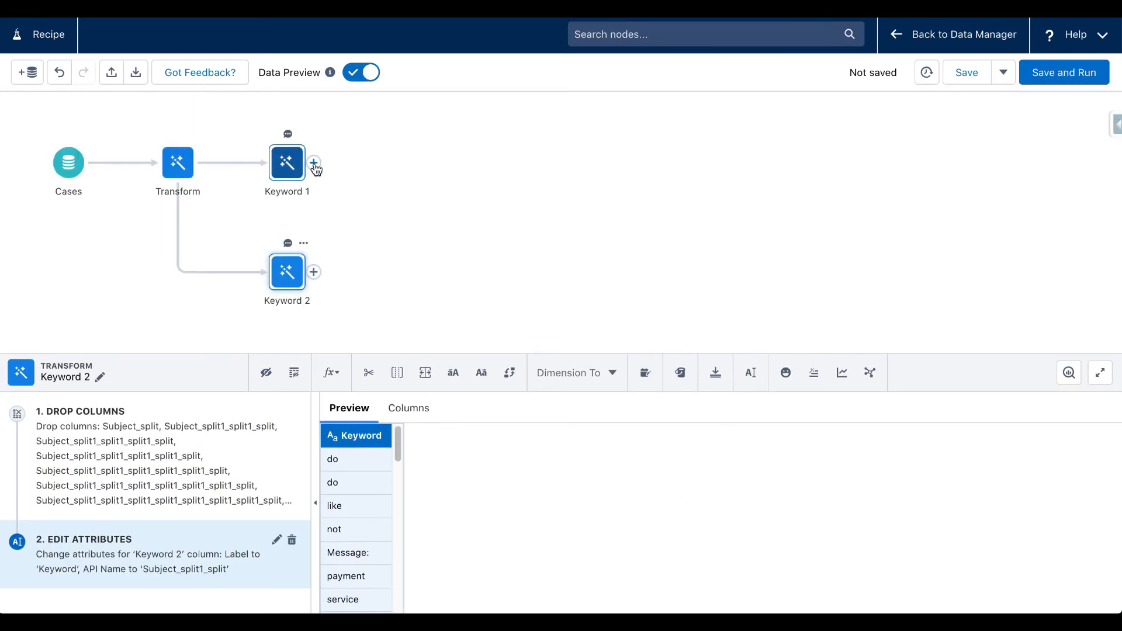
Change the label of the Keyword 1 column to "Keyword" in the Keyword 1 node and close its details.
{"action": "left_click", "coordinate": [287, 163]}
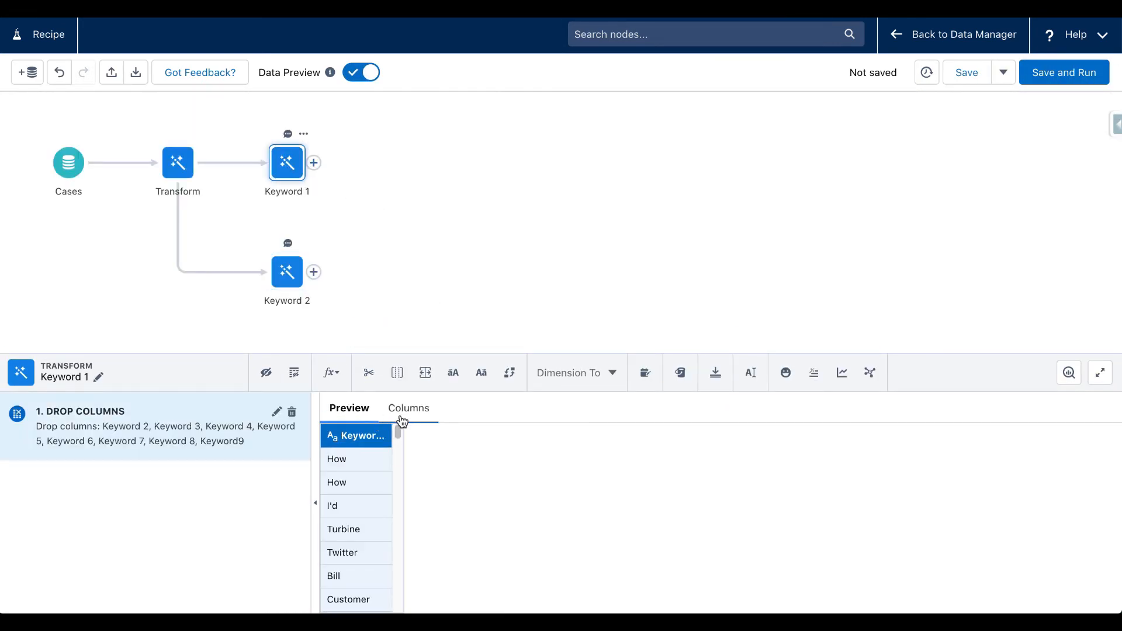
{"action": "left_click", "coordinate": [751, 373]}
{"action": "left_click", "coordinate": [237, 490]}
{"action": "key", "text": "BackSpace"}
{"action": "key", "text": "BackSpace"}
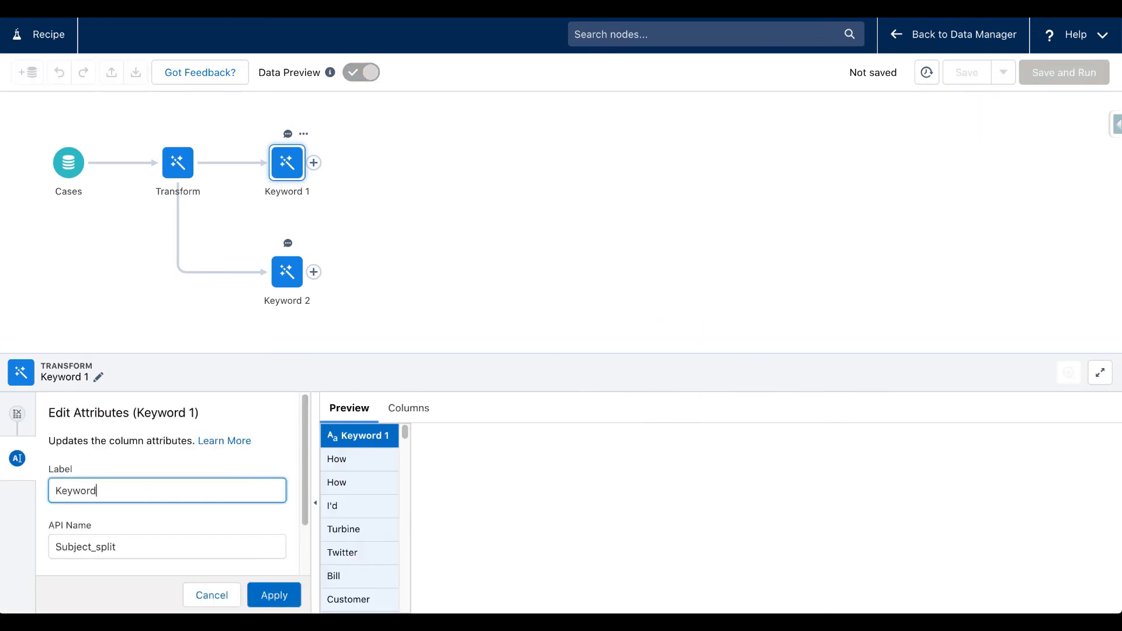
{"action": "left_click", "coordinate": [268, 596]}
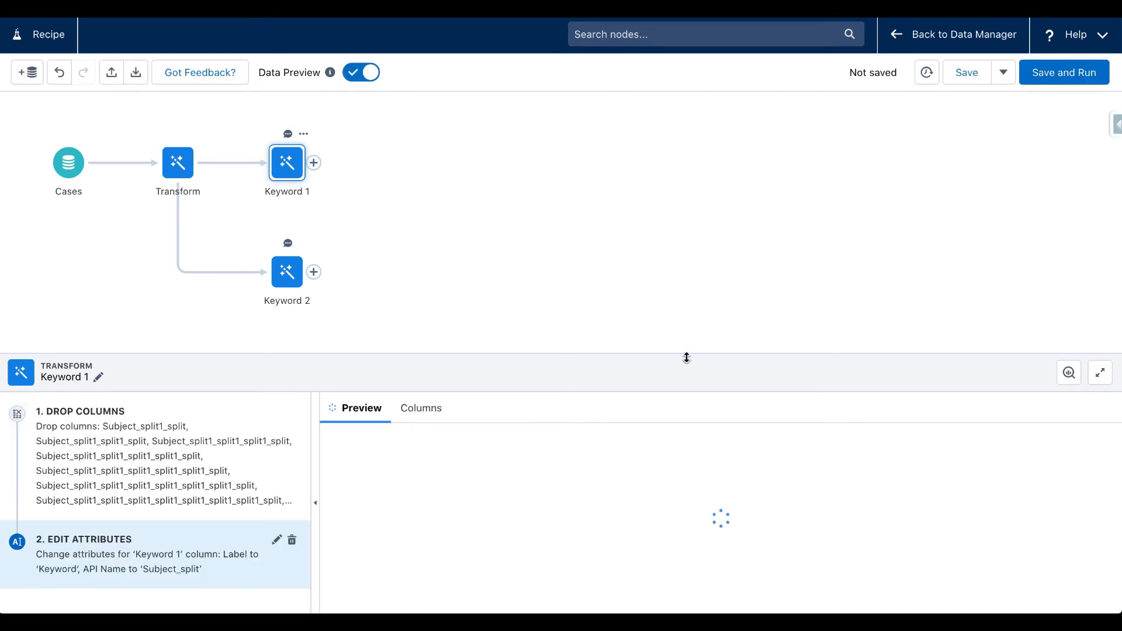
{"action": "left_click", "coordinate": [676, 272]}
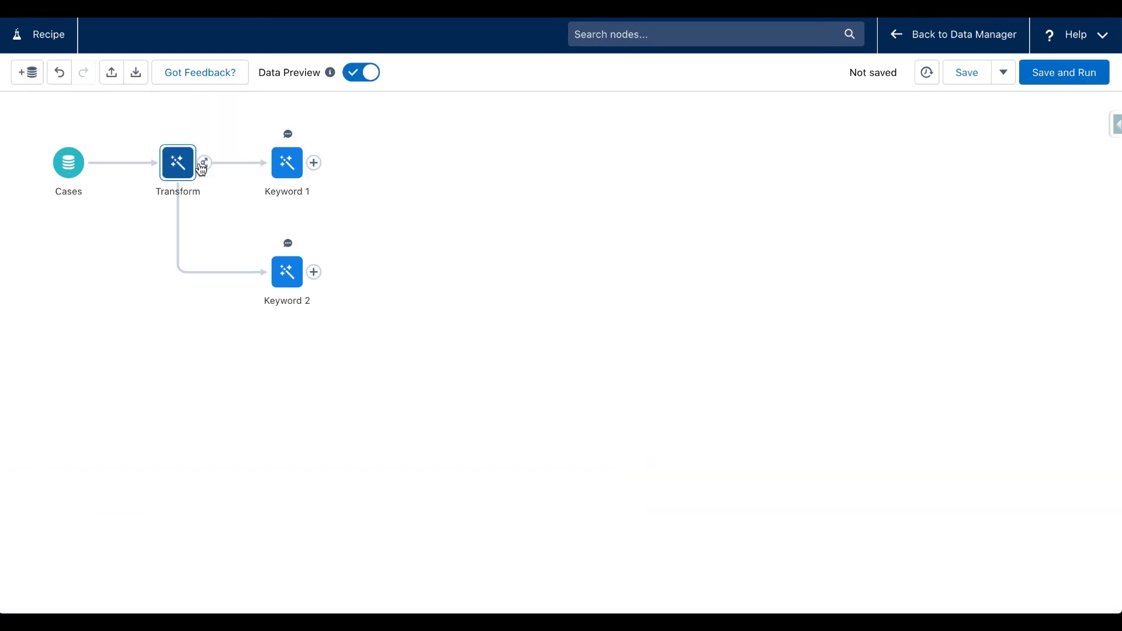
Branch a further Transform node off the original Transform node for Keyword 3.
{"action": "left_click", "coordinate": [205, 165]}
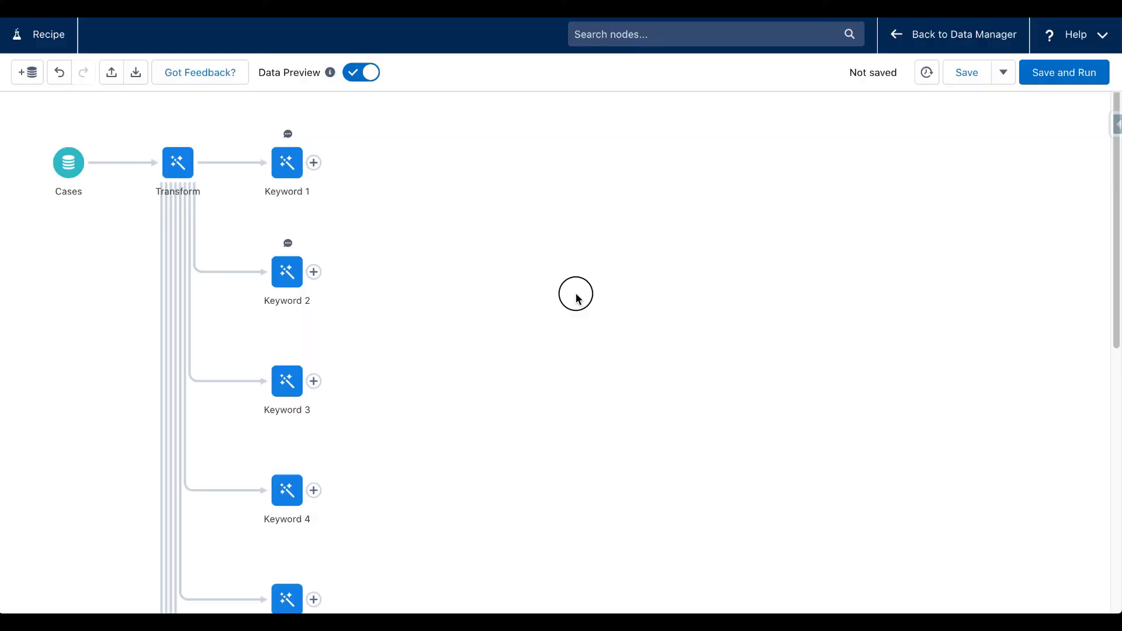
Review the drop-columns and label transformations in the Keyword 3 and Keyword 5 nodes.
{"action": "scroll", "coordinate": [378, 404], "scroll_direction": "down", "scroll_amount": 1}
{"action": "left_click", "coordinate": [277, 362]}
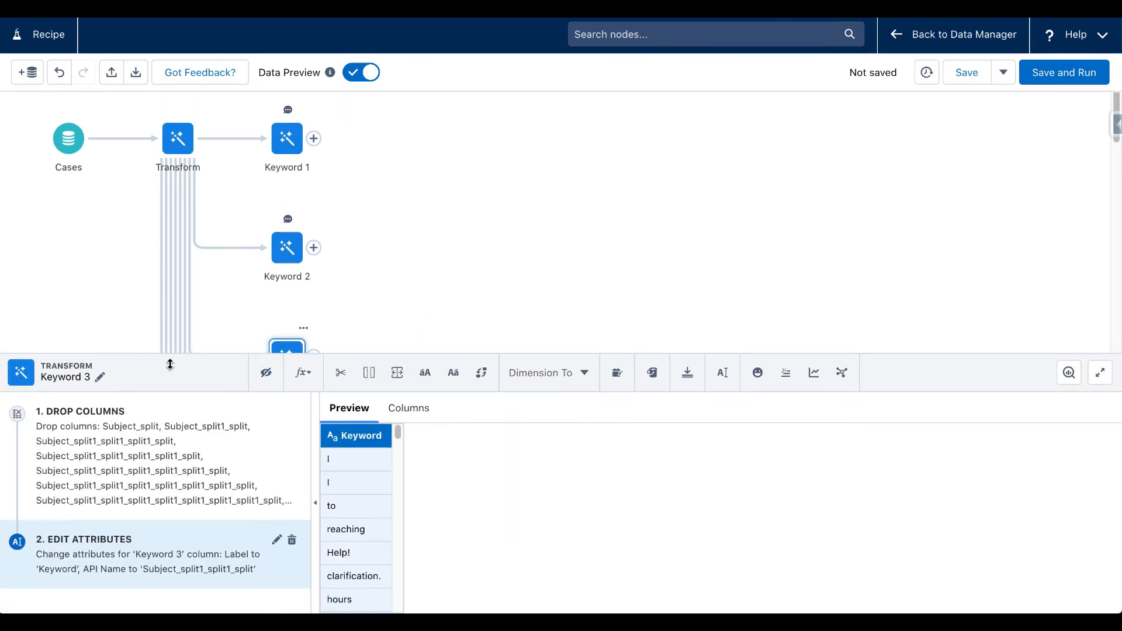
{"action": "left_click", "coordinate": [710, 257]}
{"action": "scroll", "coordinate": [473, 367], "scroll_direction": "down", "scroll_amount": 4}
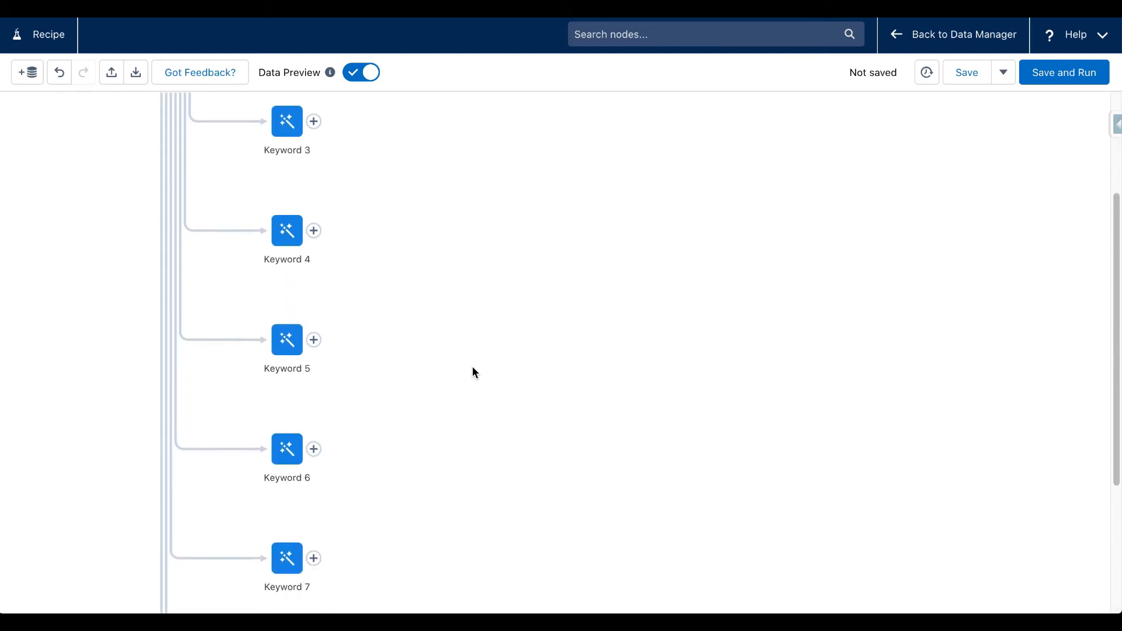
{"action": "left_click", "coordinate": [292, 349]}
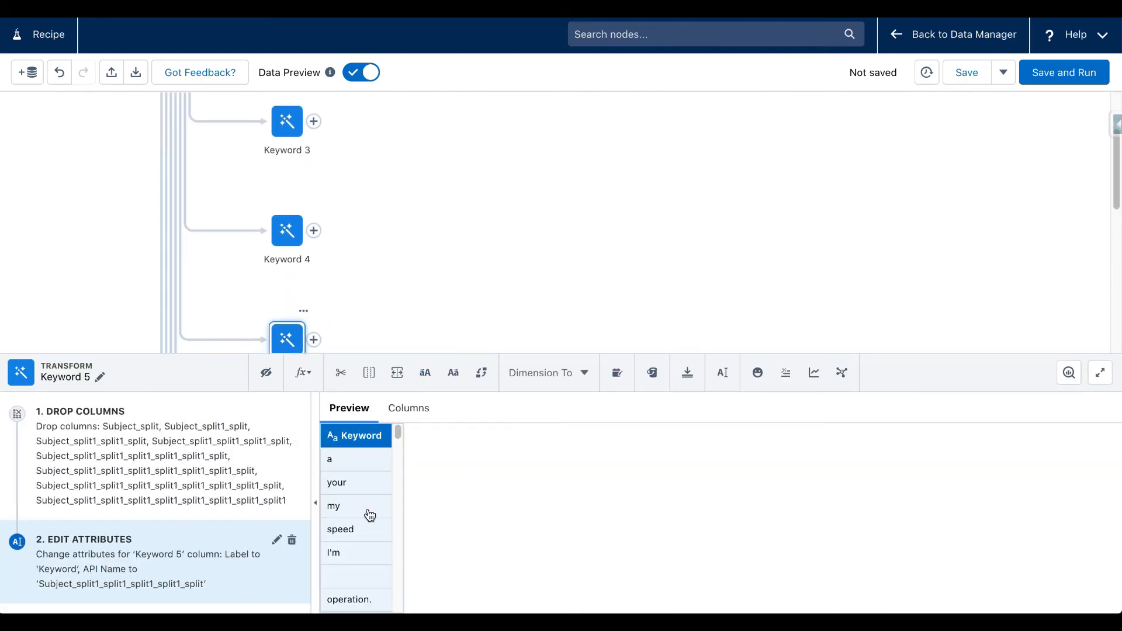
{"action": "left_click", "coordinate": [758, 258]}
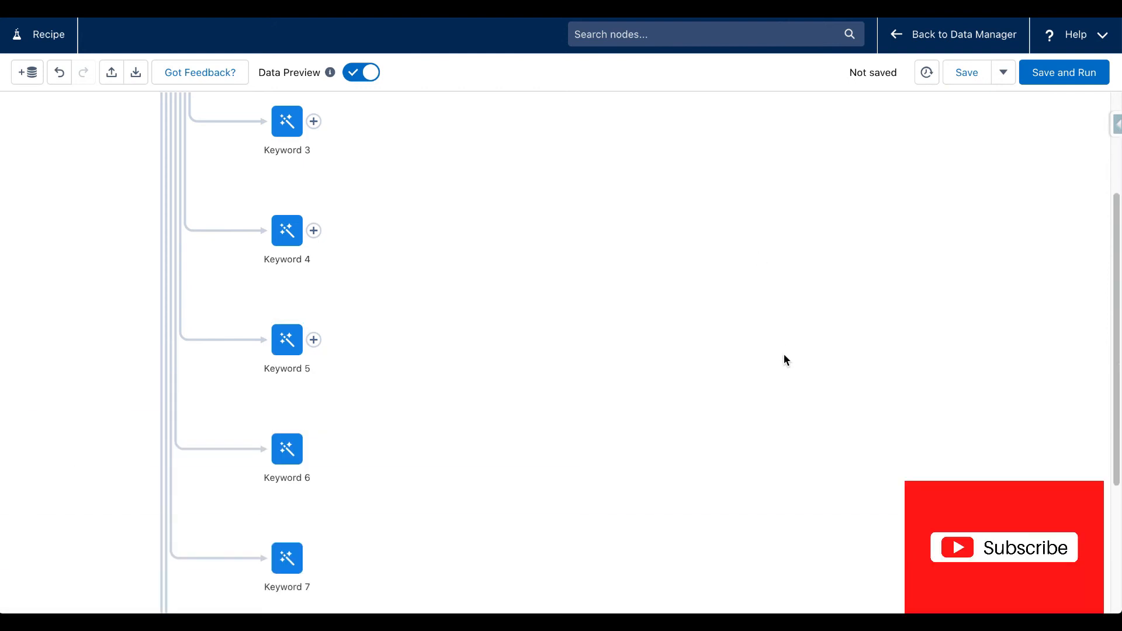
Append the Keyword 2 node to the Keyword 1 node, mapping Keyword to Keyword, and apply the mapping.
{"action": "scroll", "coordinate": [496, 504], "scroll_direction": "up", "scroll_amount": 4}
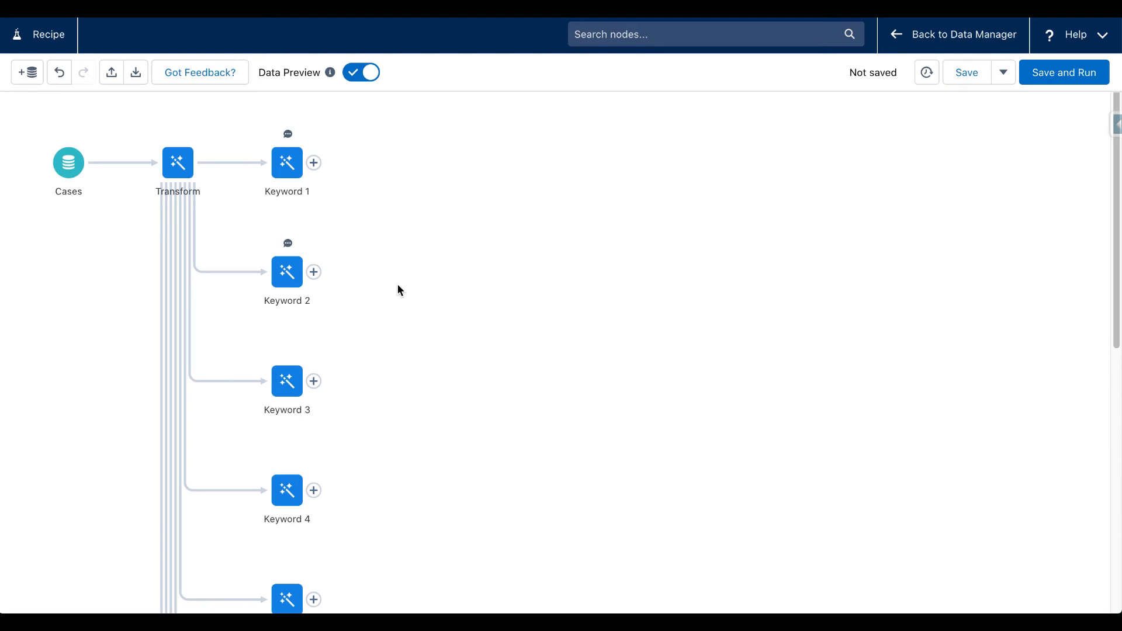
{"action": "left_click_drag", "start_coordinate": [314, 272], "coordinate": [287, 162]}
{"action": "left_click_drag", "start_coordinate": [314, 273], "coordinate": [288, 161]}
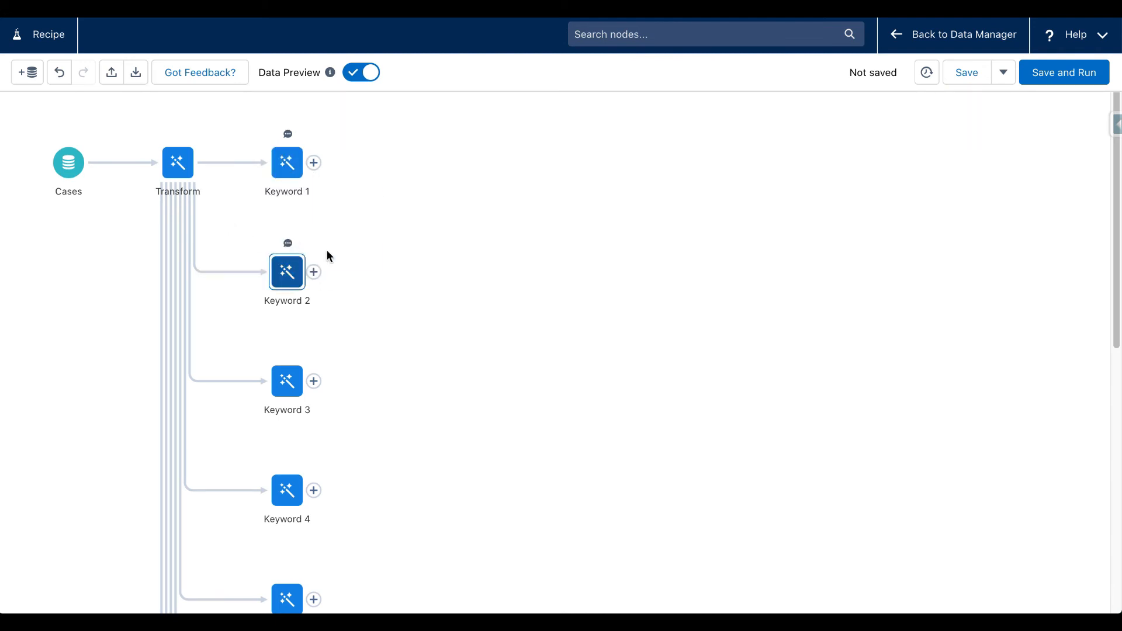
{"action": "left_click_drag", "start_coordinate": [310, 281], "coordinate": [287, 165]}
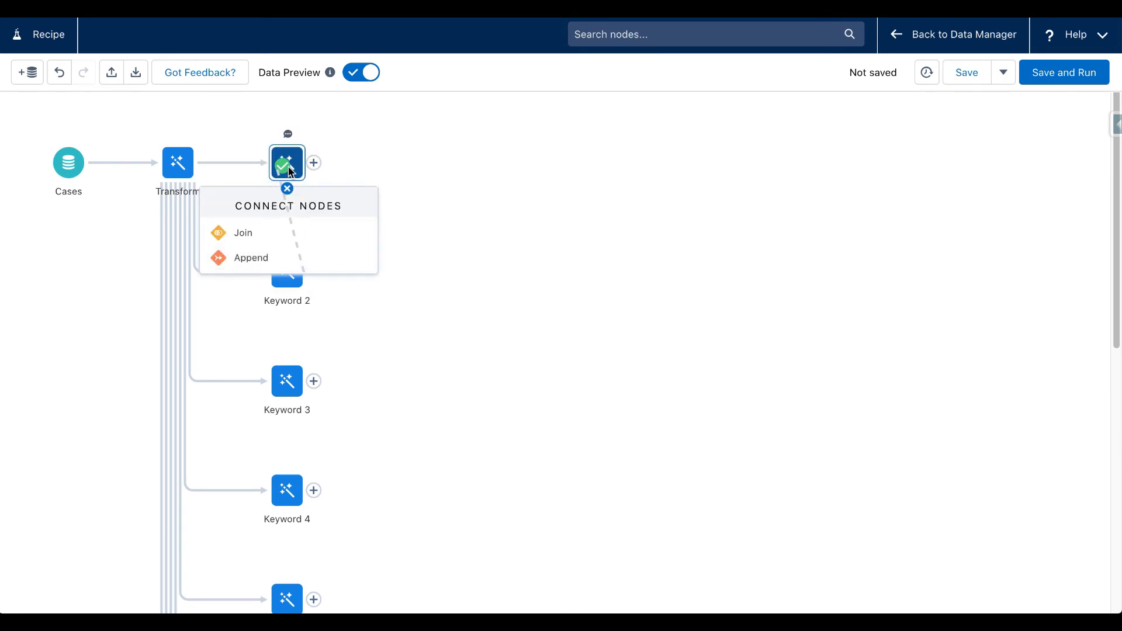
{"action": "left_click", "coordinate": [249, 257]}
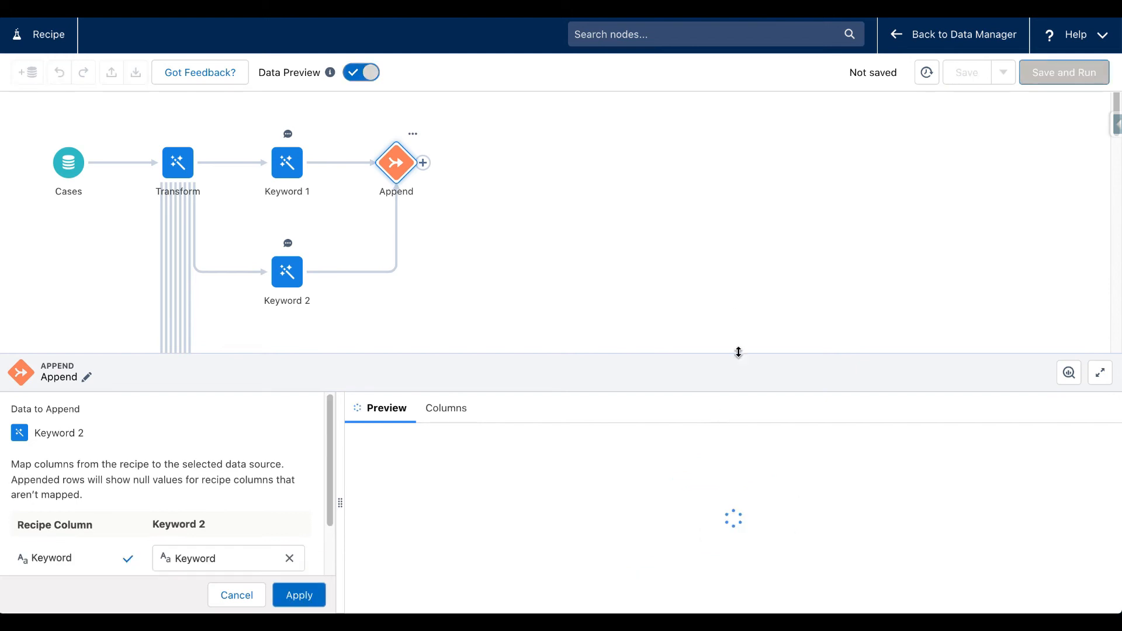
{"action": "scroll", "coordinate": [485, 300], "scroll_direction": "down", "scroll_amount": 3}
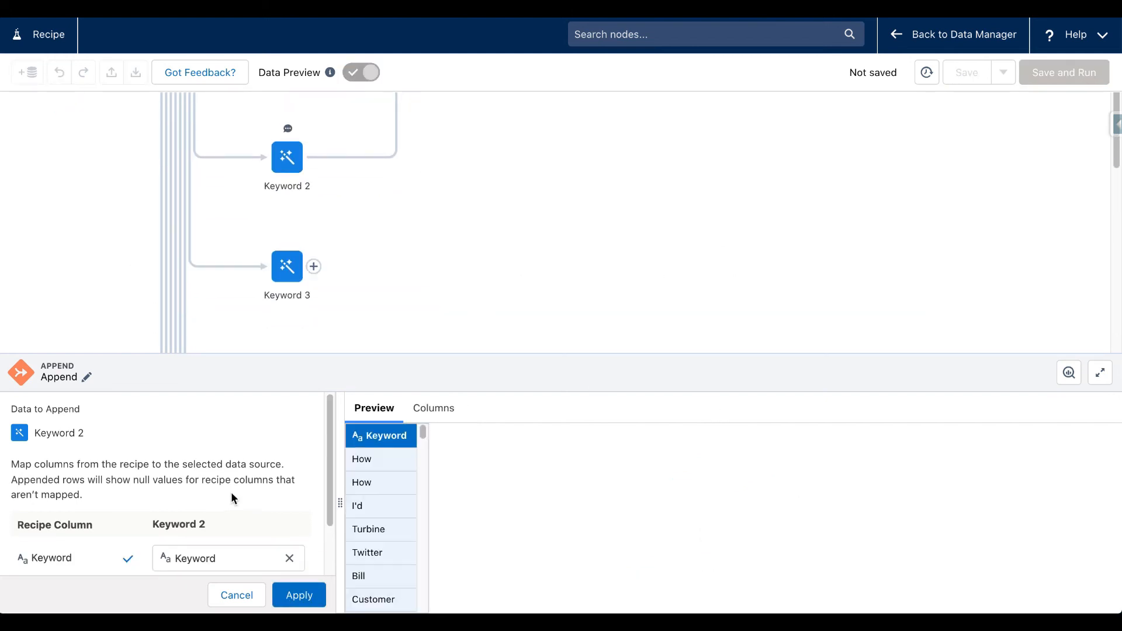
{"action": "left_click_drag", "start_coordinate": [331, 451], "coordinate": [326, 541]}
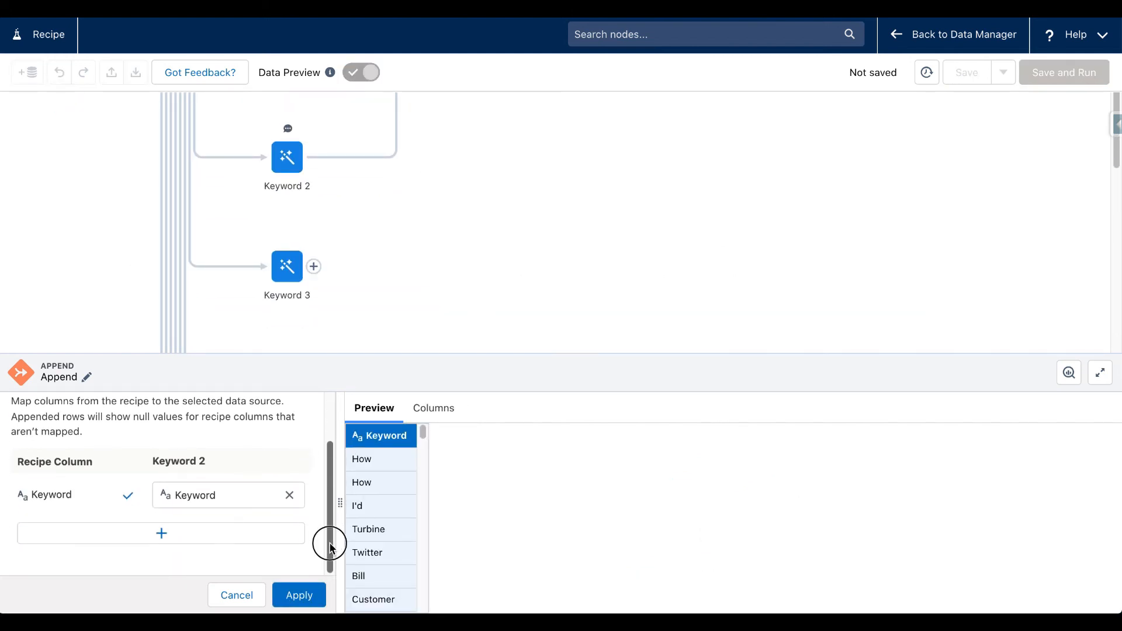
{"action": "left_click", "coordinate": [299, 597]}
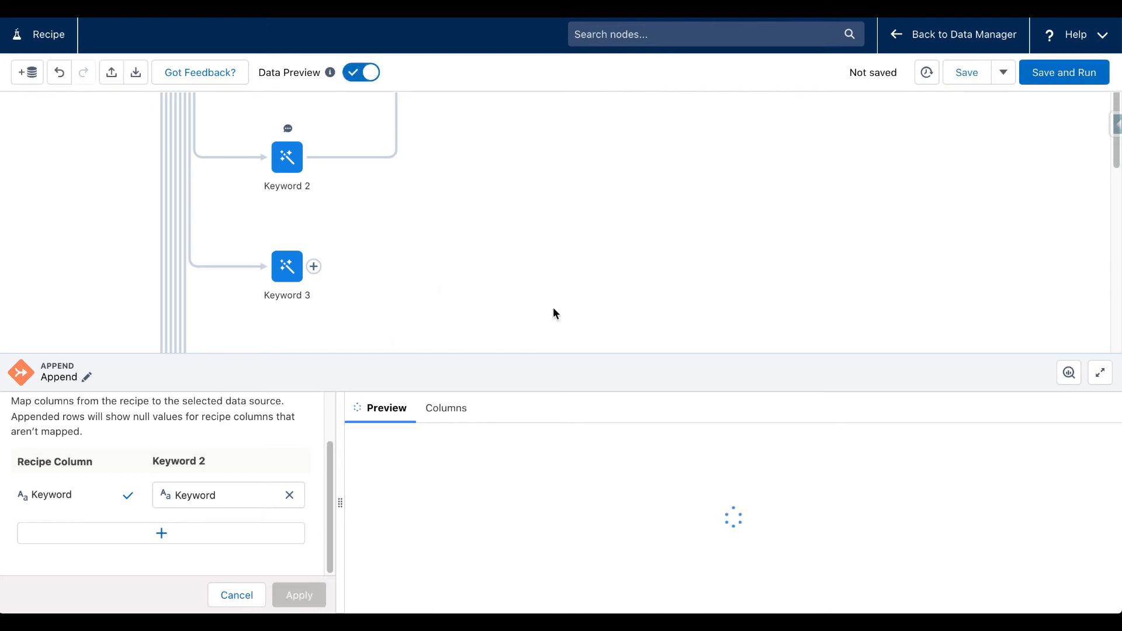
{"action": "left_click", "coordinate": [665, 287]}
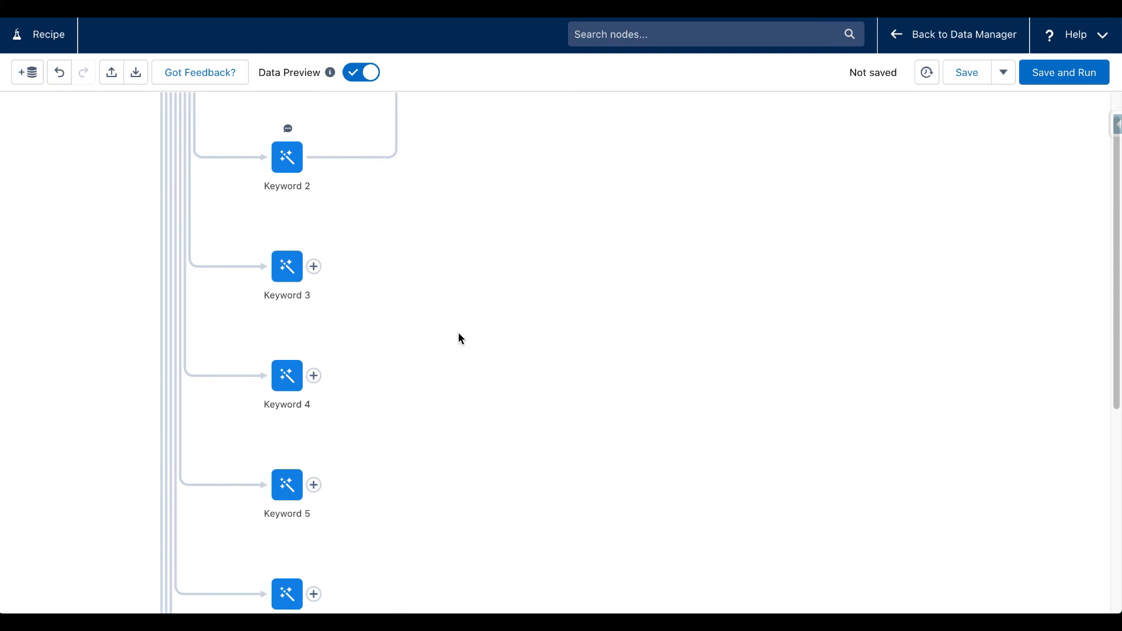
Append the Keyword 3 node to the first Append node with Keyword mapped to Keyword.
{"action": "scroll", "coordinate": [458, 336], "scroll_direction": "up", "scroll_amount": 3}
{"action": "left_click_drag", "start_coordinate": [313, 363], "coordinate": [393, 145]}
{"action": "left_click", "coordinate": [349, 241]}
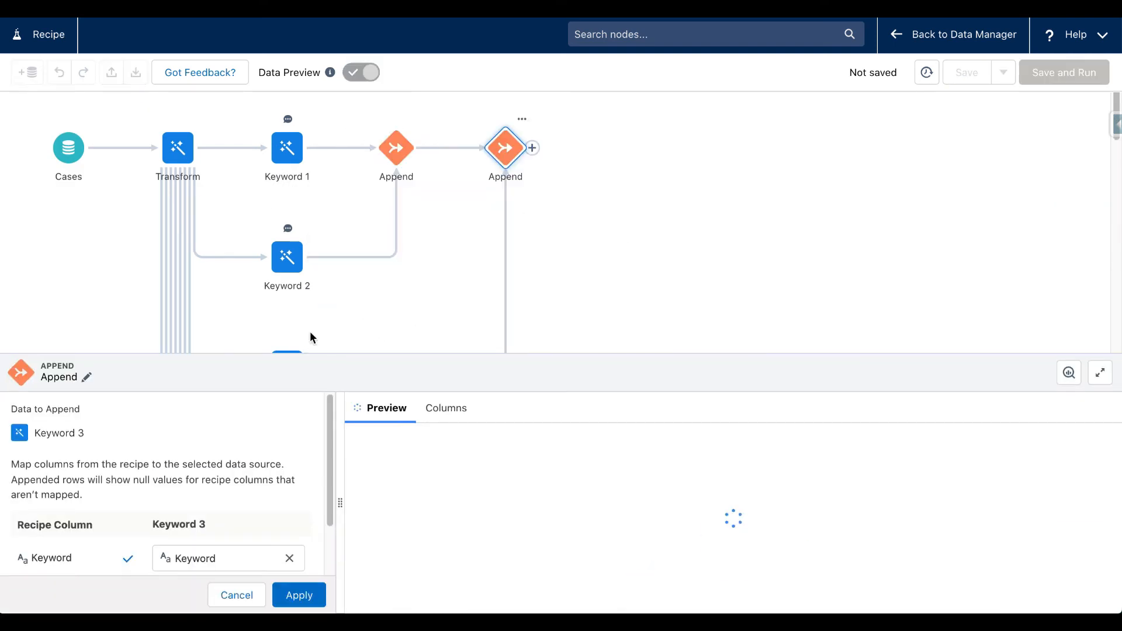
{"action": "left_click", "coordinate": [300, 595]}
Append the Keyword 4 node to the second Append node and apply the column mapping.
{"action": "left_click_drag", "start_coordinate": [316, 477], "coordinate": [506, 151]}
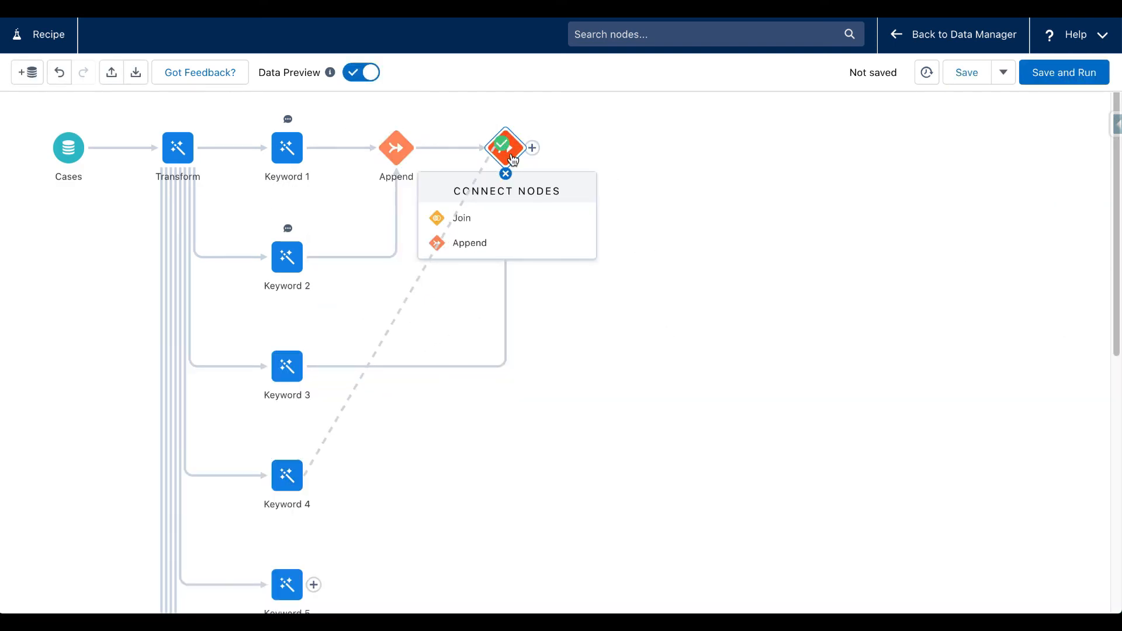
{"action": "left_click", "coordinate": [470, 242]}
{"action": "left_click", "coordinate": [299, 595]}
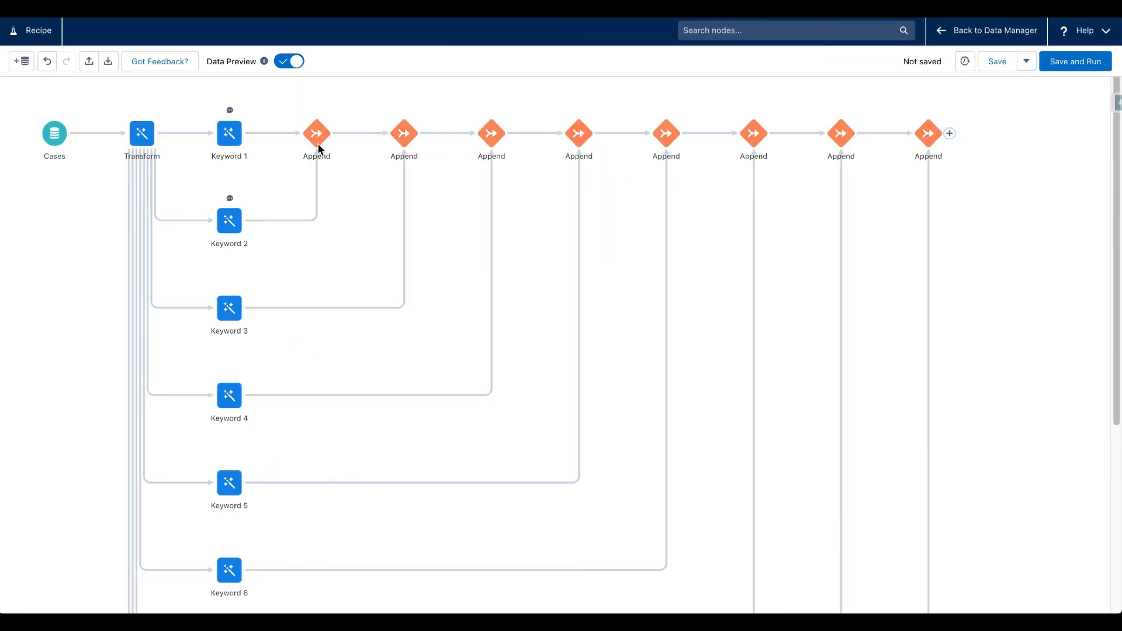
Examine the column mapping and the combined Keyword preview of the last Append node, then close it.
{"action": "left_click", "coordinate": [929, 132]}
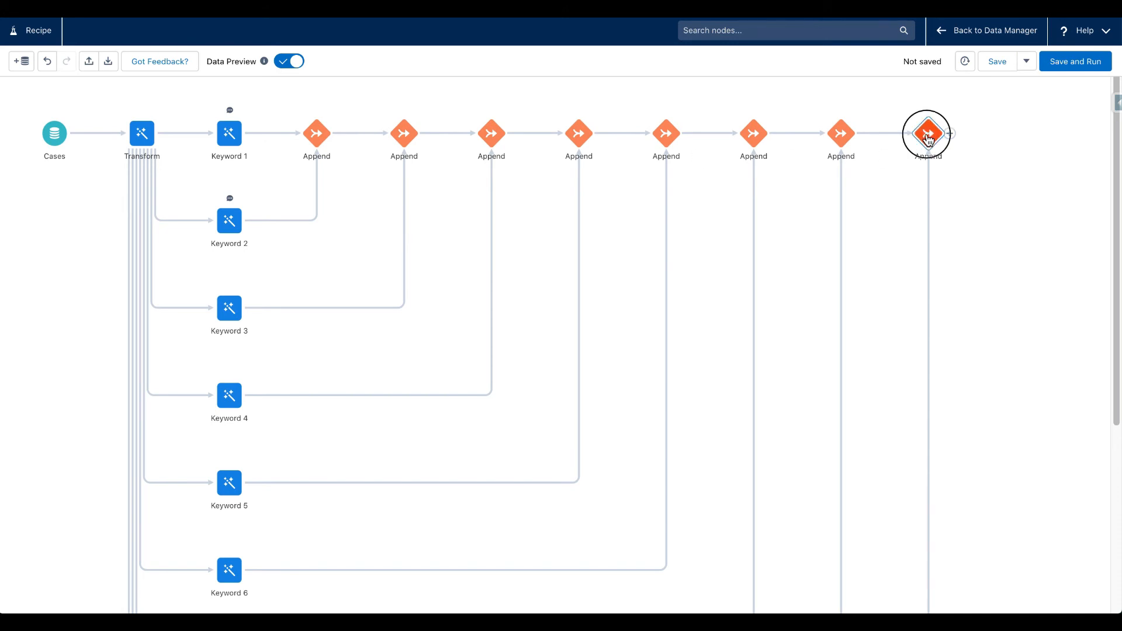
{"action": "scroll", "coordinate": [374, 469], "scroll_direction": "down", "scroll_amount": 3}
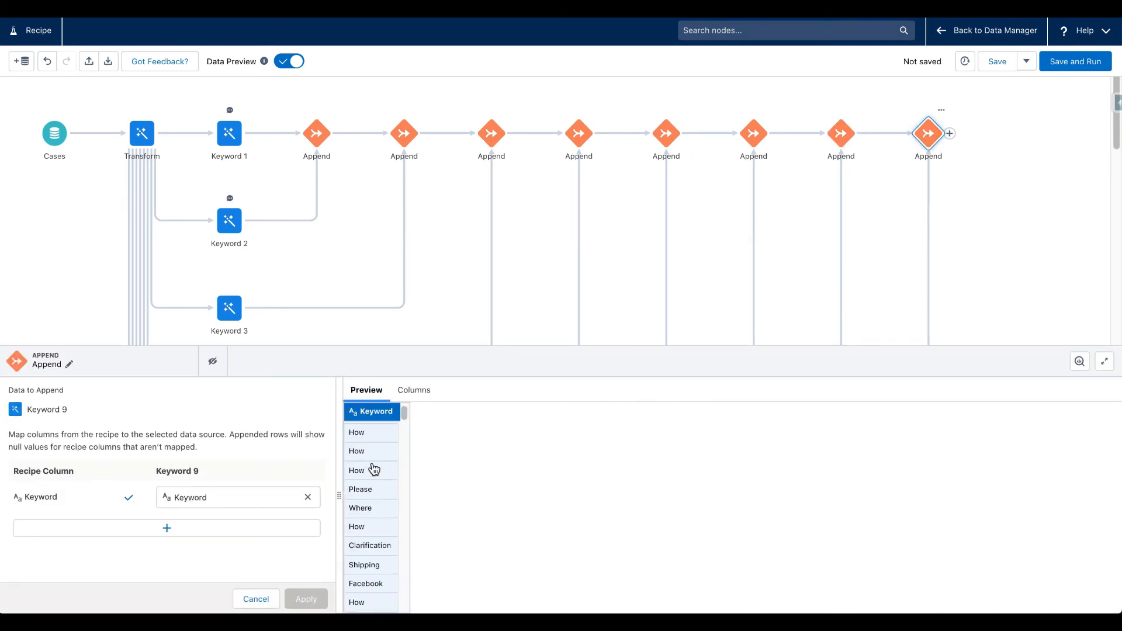
{"action": "left_click", "coordinate": [240, 602]}
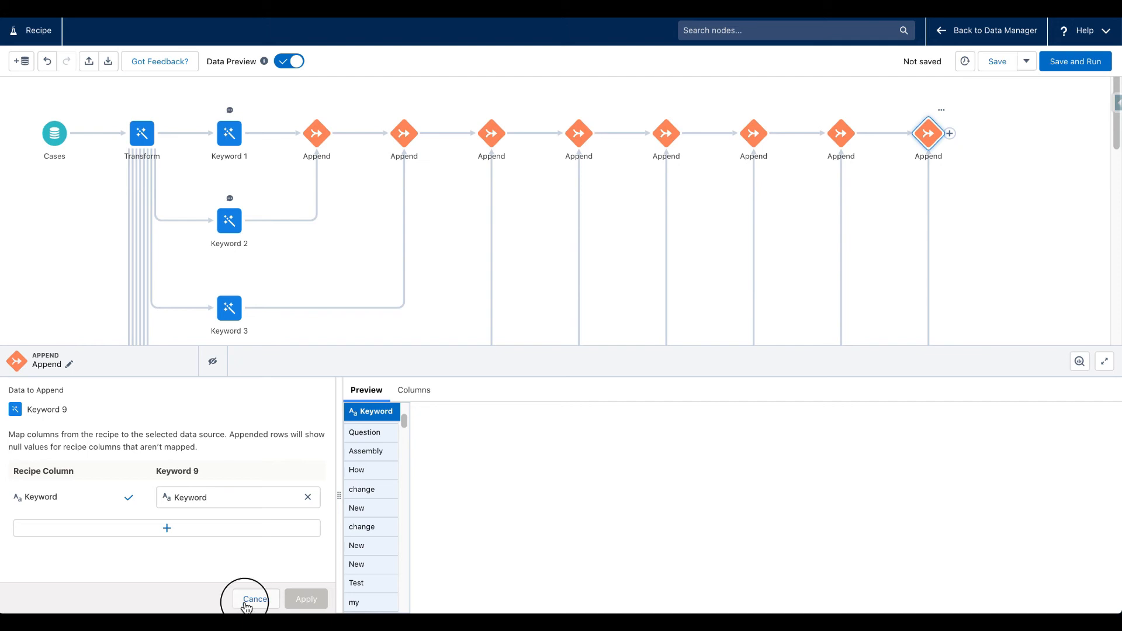
{"action": "left_click", "coordinate": [257, 602]}
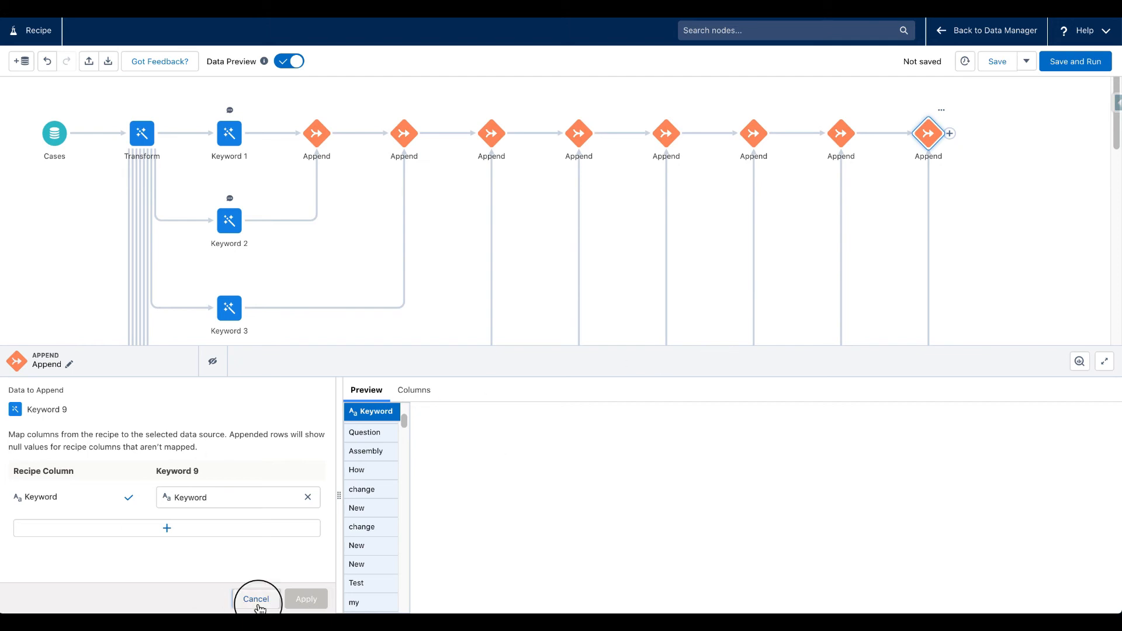
Add a Filter node after the last Append node, with a filter on Keyword using the operator "does not equal".
{"action": "left_click", "coordinate": [950, 134]}
{"action": "left_click", "coordinate": [929, 193]}
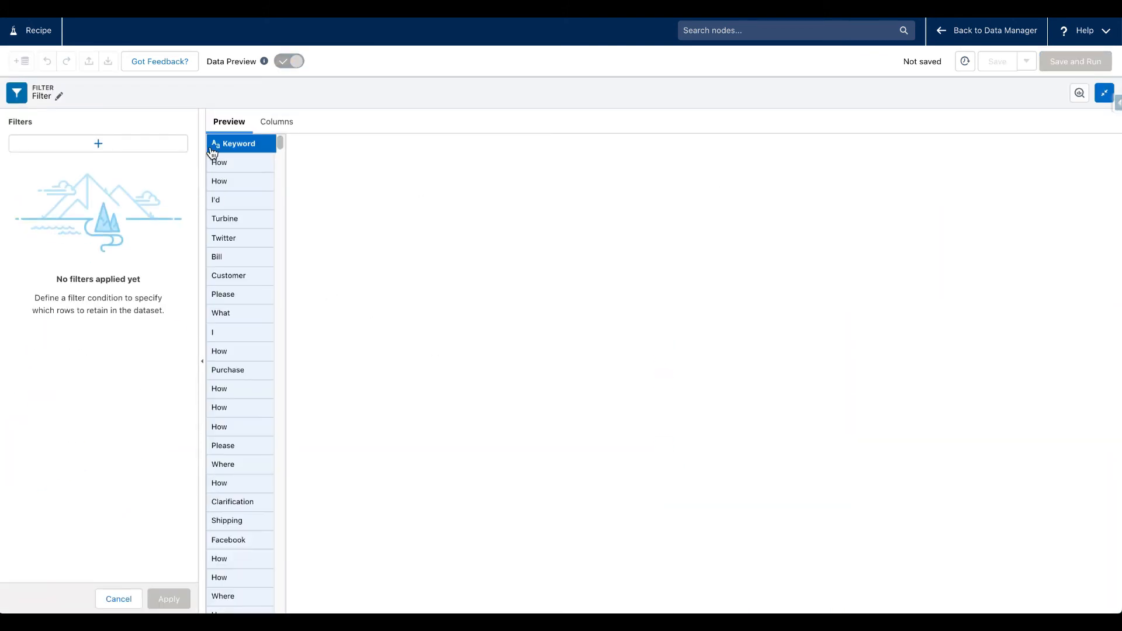
{"action": "left_click", "coordinate": [99, 144]}
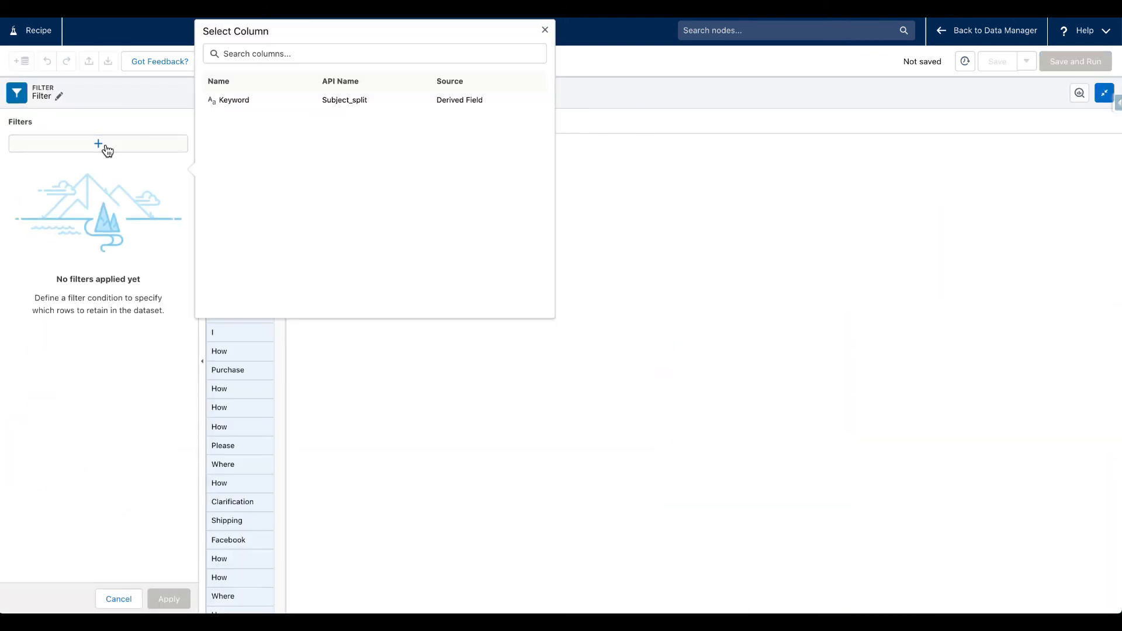
{"action": "left_click", "coordinate": [225, 105]}
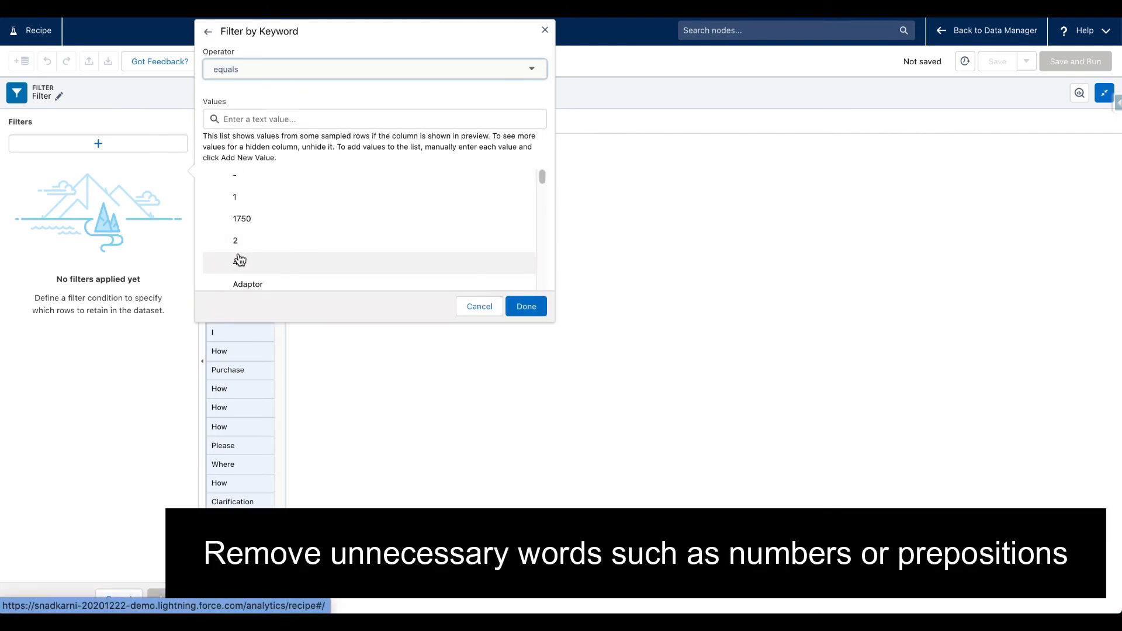
{"action": "left_click", "coordinate": [268, 70]}
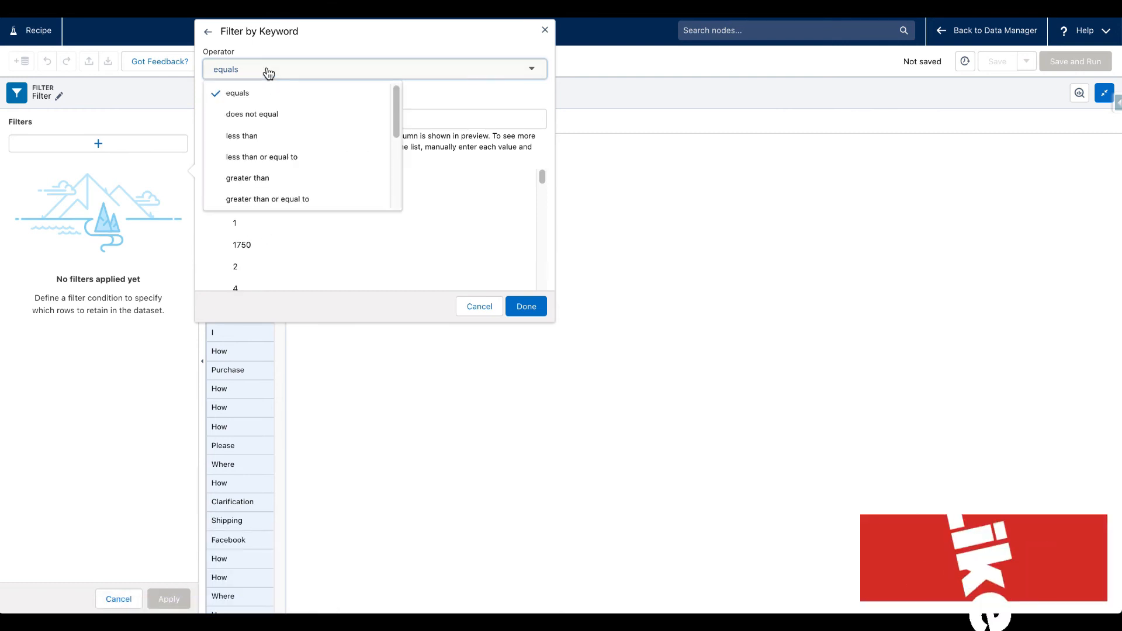
{"action": "left_click", "coordinate": [269, 115]}
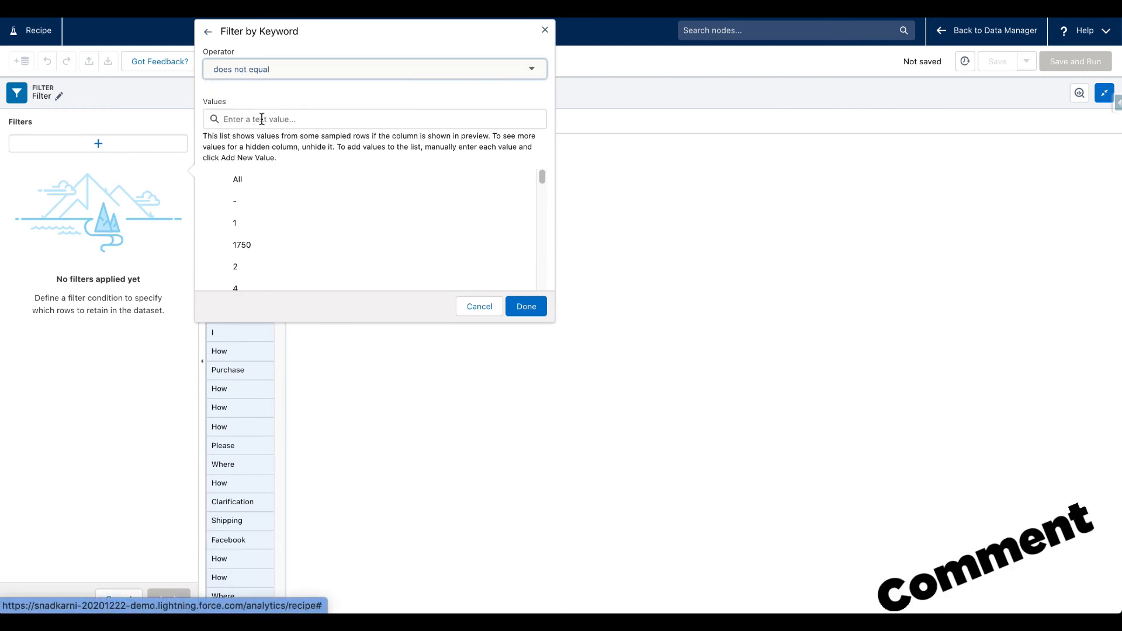
Select the dash and the numbers 1, 1750, 2 and 4 as values the Keyword filter excludes.
{"action": "left_click", "coordinate": [243, 208]}
{"action": "left_click", "coordinate": [228, 229]}
{"action": "left_click", "coordinate": [229, 244]}
{"action": "left_click", "coordinate": [233, 267]}
{"action": "scroll", "coordinate": [292, 245], "scroll_direction": "down", "scroll_amount": 1}
{"action": "left_click", "coordinate": [224, 262]}
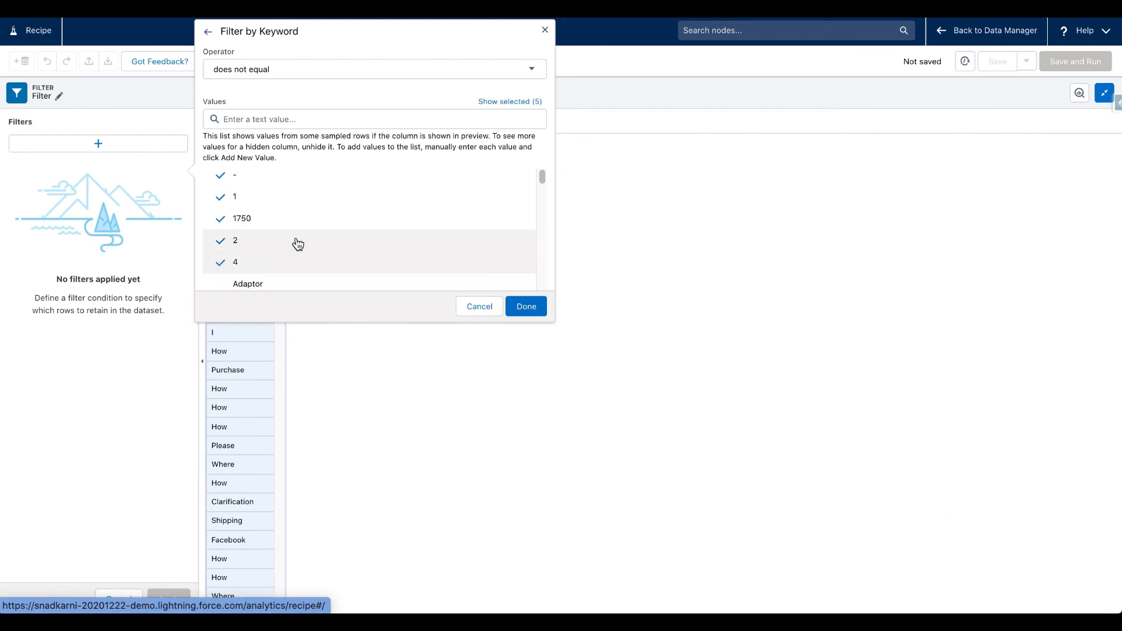
Add the unnecessary words listed alphabetically before "Please" to the Keyword filter's excluded values.
{"action": "scroll", "coordinate": [296, 240], "scroll_direction": "down", "scroll_amount": 5}
{"action": "scroll", "coordinate": [296, 240], "scroll_direction": "down", "scroll_amount": 5}
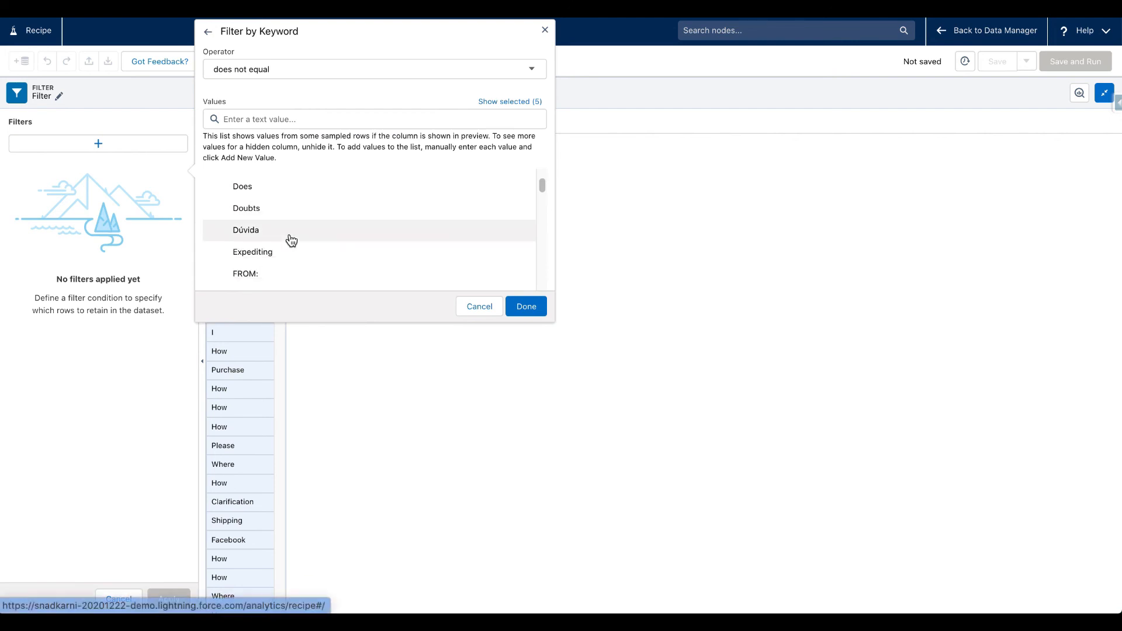
{"action": "scroll", "coordinate": [263, 222], "scroll_direction": "up", "scroll_amount": 1}
{"action": "left_click", "coordinate": [242, 188]}
{"action": "scroll", "coordinate": [388, 218], "scroll_direction": "down", "scroll_amount": 1}
{"action": "left_click", "coordinate": [271, 190]}
{"action": "scroll", "coordinate": [348, 253], "scroll_direction": "down", "scroll_amount": 1}
{"action": "left_click", "coordinate": [240, 255]}
{"action": "scroll", "coordinate": [351, 246], "scroll_direction": "down", "scroll_amount": 3}
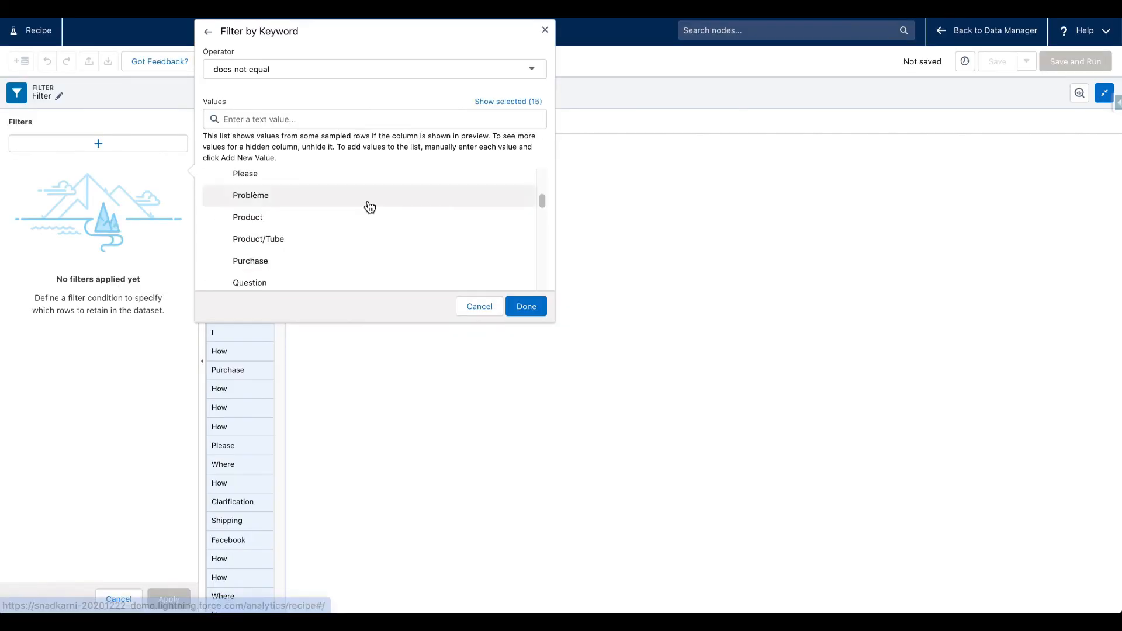
Go through the rest of the value list, from "Please" onward, and add the remaining unnecessary words to the Keyword filter's exclusions.
{"action": "scroll", "coordinate": [327, 234], "scroll_direction": "down", "scroll_amount": 3}
{"action": "left_click", "coordinate": [289, 260]}
{"action": "scroll", "coordinate": [351, 248], "scroll_direction": "down", "scroll_amount": 5}
{"action": "left_click", "coordinate": [394, 243]}
{"action": "scroll", "coordinate": [368, 246], "scroll_direction": "down", "scroll_amount": 5}
{"action": "left_click", "coordinate": [340, 250]}
{"action": "scroll", "coordinate": [374, 246], "scroll_direction": "down", "scroll_amount": 8}
{"action": "left_click", "coordinate": [439, 228]}
{"action": "scroll", "coordinate": [439, 228], "scroll_direction": "down", "scroll_amount": 2}
{"action": "scroll", "coordinate": [350, 248], "scroll_direction": "down", "scroll_amount": 5}
{"action": "left_click", "coordinate": [260, 249]}
{"action": "left_click", "coordinate": [260, 263]}
{"action": "scroll", "coordinate": [251, 254], "scroll_direction": "down", "scroll_amount": 5}
{"action": "scroll", "coordinate": [351, 242], "scroll_direction": "down", "scroll_amount": 8}
{"action": "left_click", "coordinate": [425, 234]}
{"action": "scroll", "coordinate": [418, 236], "scroll_direction": "down", "scroll_amount": 6}
{"action": "left_click", "coordinate": [412, 246]}
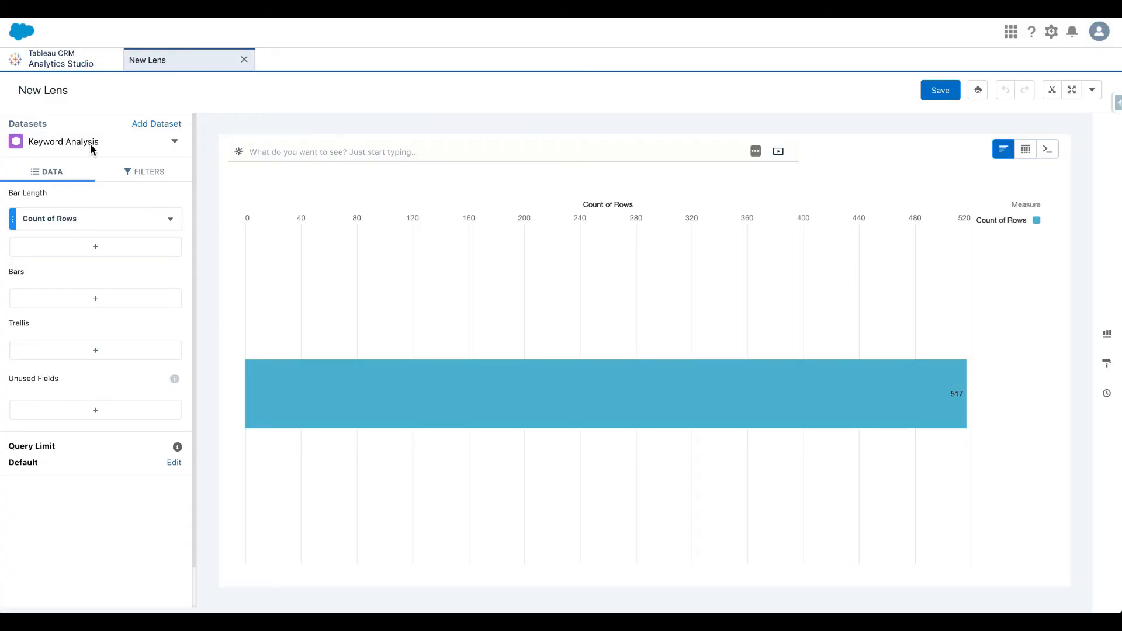
Change the Keyword Analysis lens to a treemap with segments grouped by Keyword.
{"action": "left_click", "coordinate": [1107, 334]}
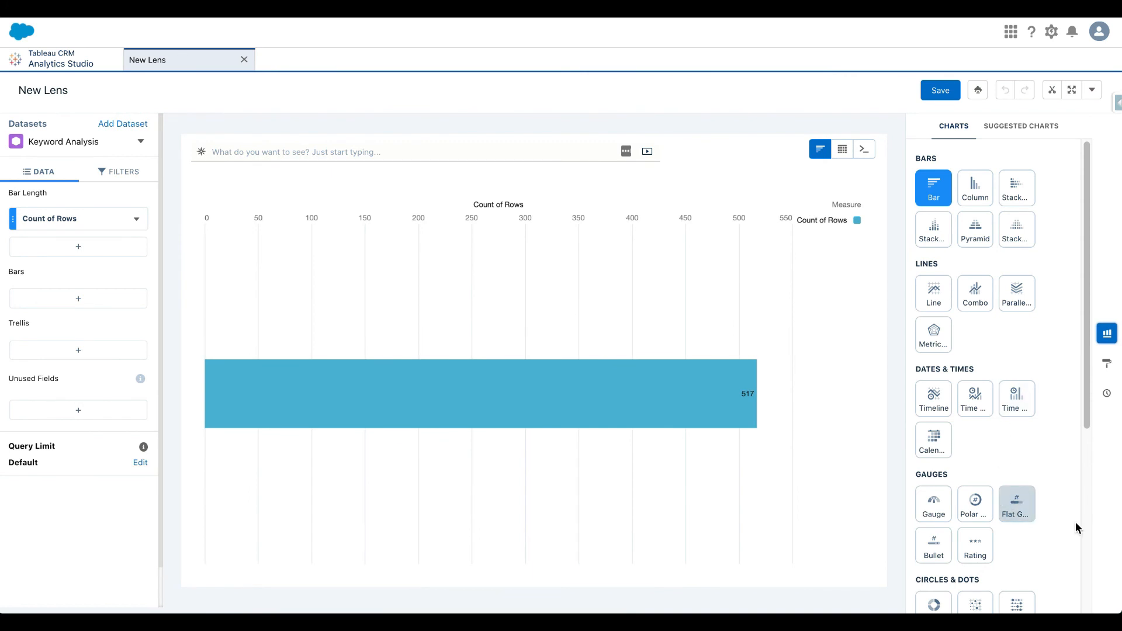
{"action": "scroll", "coordinate": [1077, 528], "scroll_direction": "down", "scroll_amount": 3}
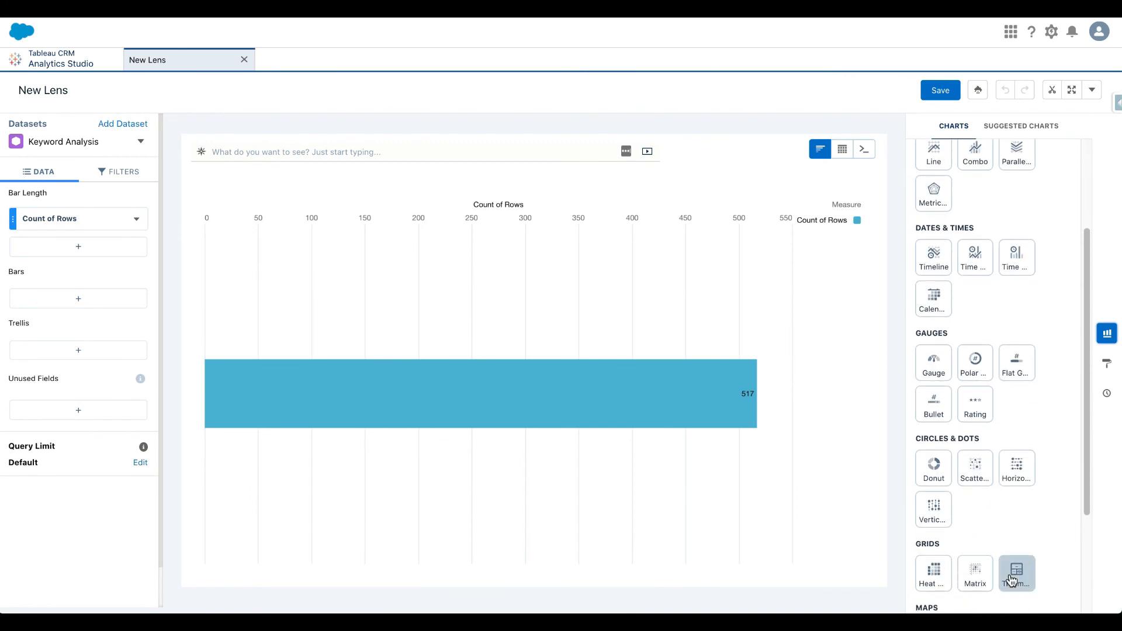
{"action": "left_click", "coordinate": [1013, 580]}
{"action": "left_click", "coordinate": [58, 279]}
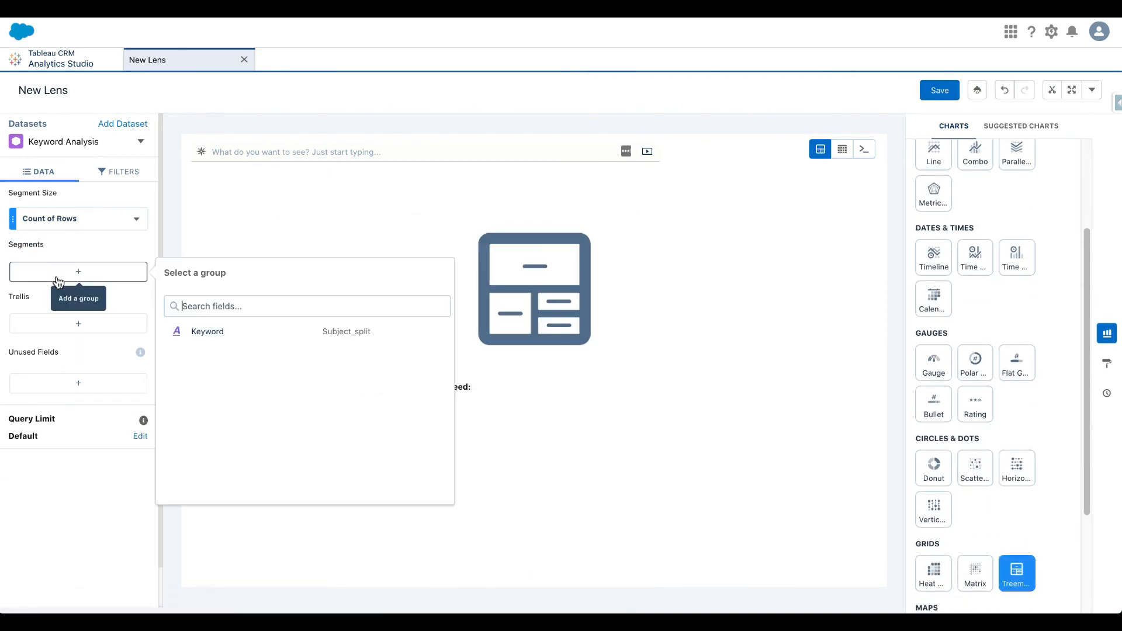
{"action": "left_click", "coordinate": [192, 331]}
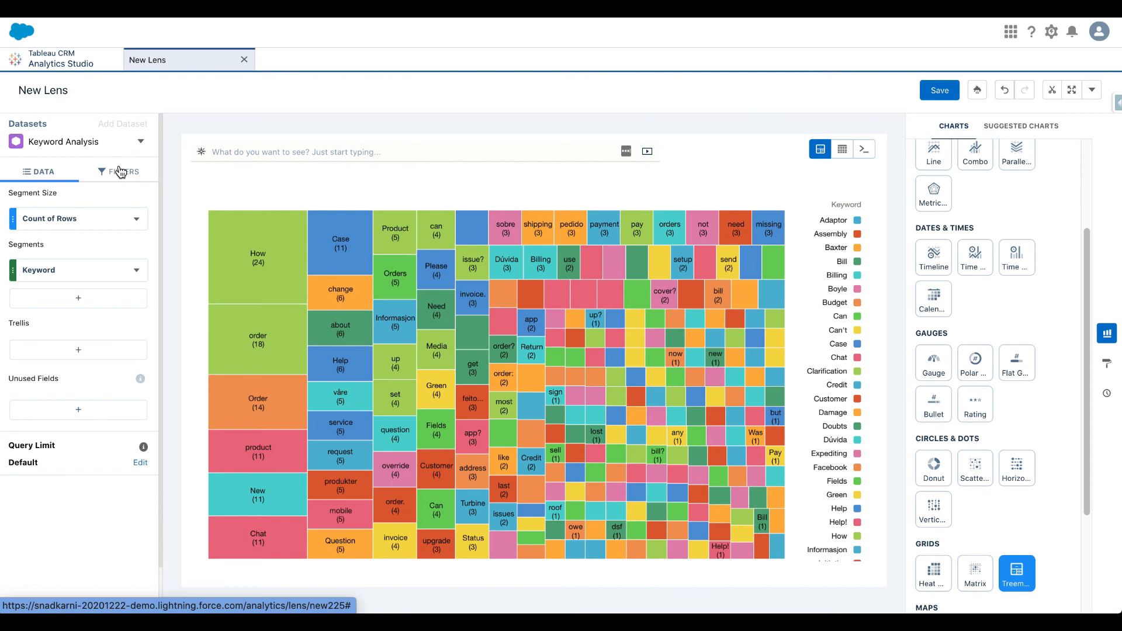
Filter the treemap to keywords with a Count of Rows greater than 2, and return to the lens's data settings.
{"action": "left_click", "coordinate": [120, 171]}
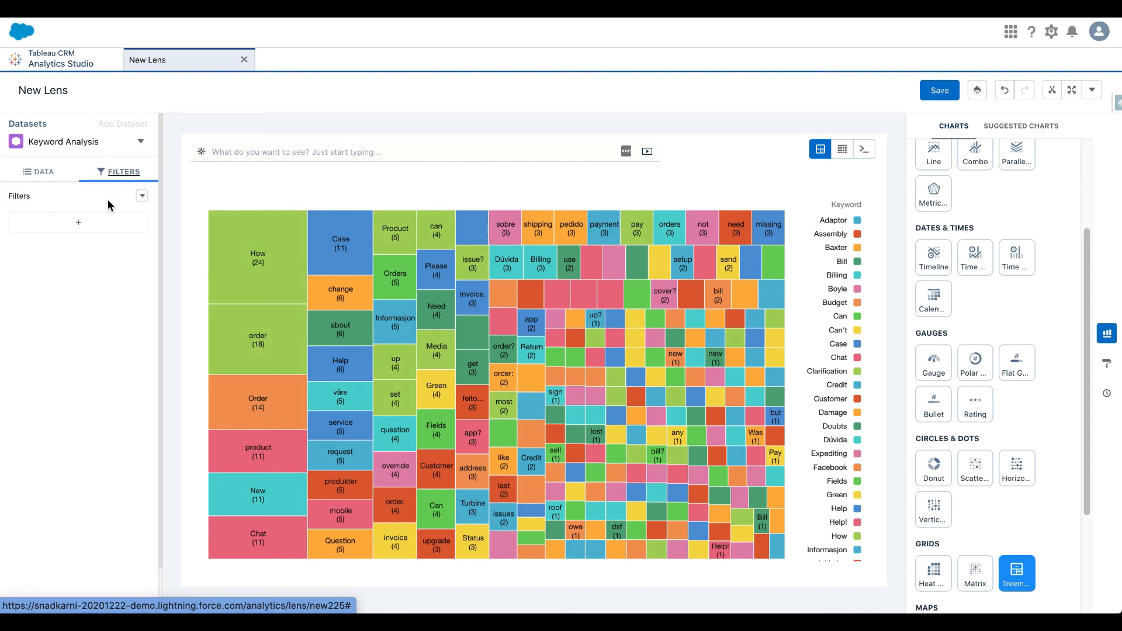
{"action": "left_click", "coordinate": [91, 230]}
{"action": "left_click", "coordinate": [226, 326]}
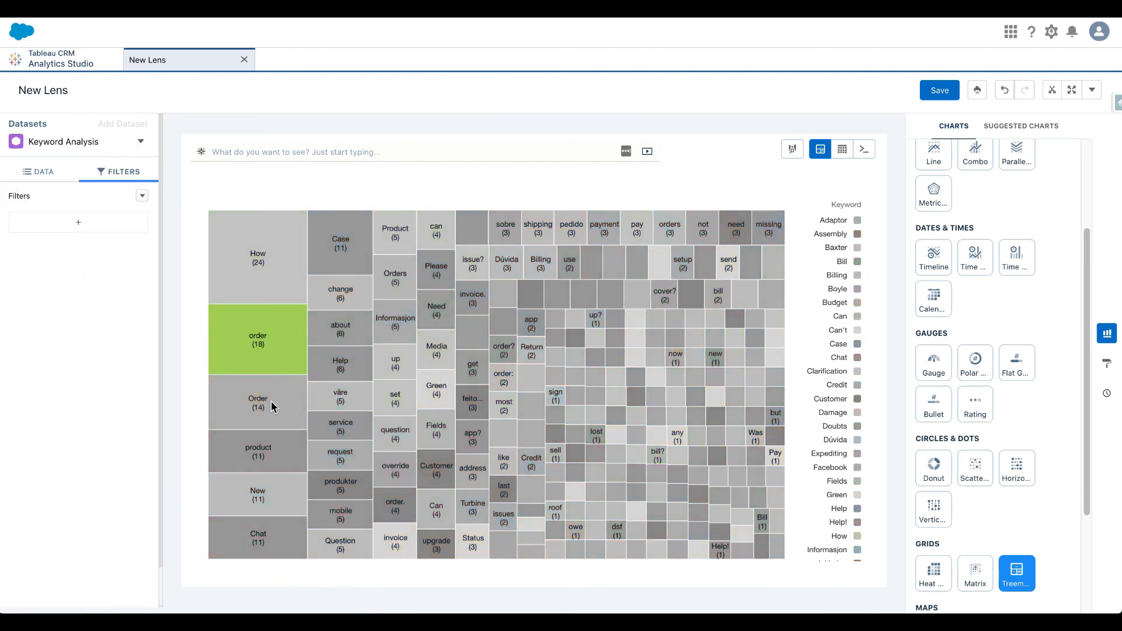
{"action": "left_click", "coordinate": [88, 224]}
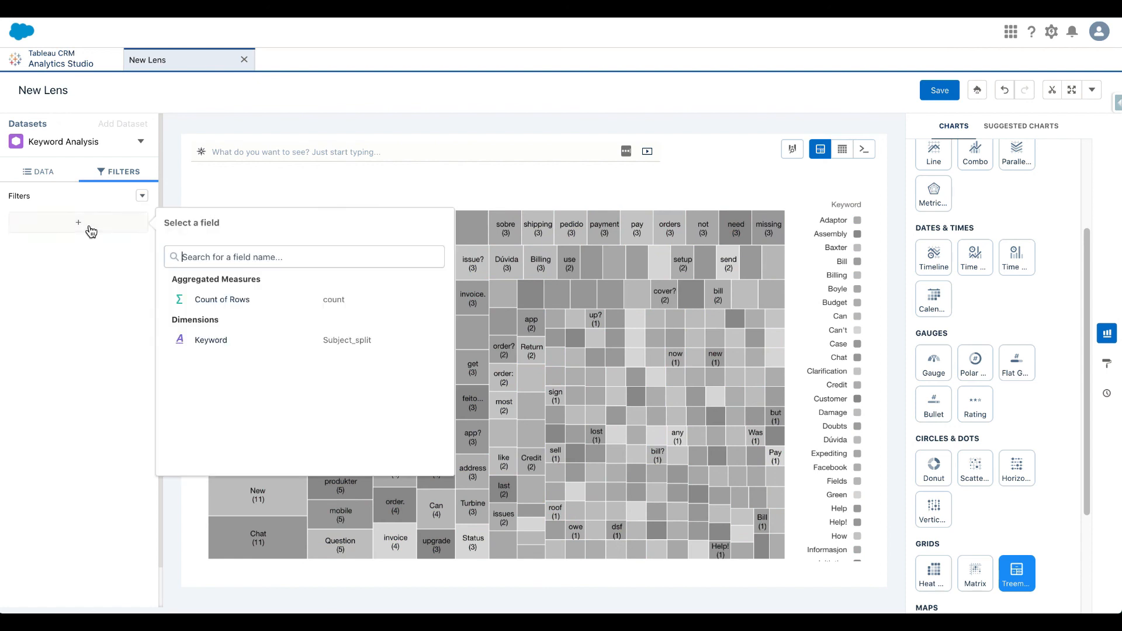
{"action": "left_click", "coordinate": [186, 298]}
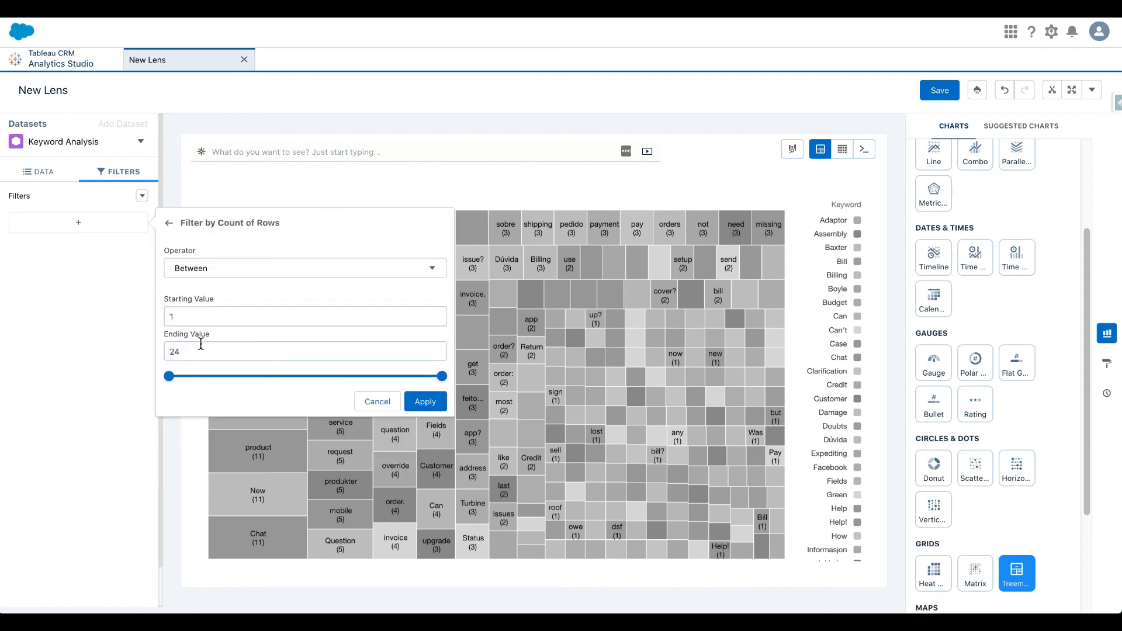
{"action": "left_click", "coordinate": [220, 269]}
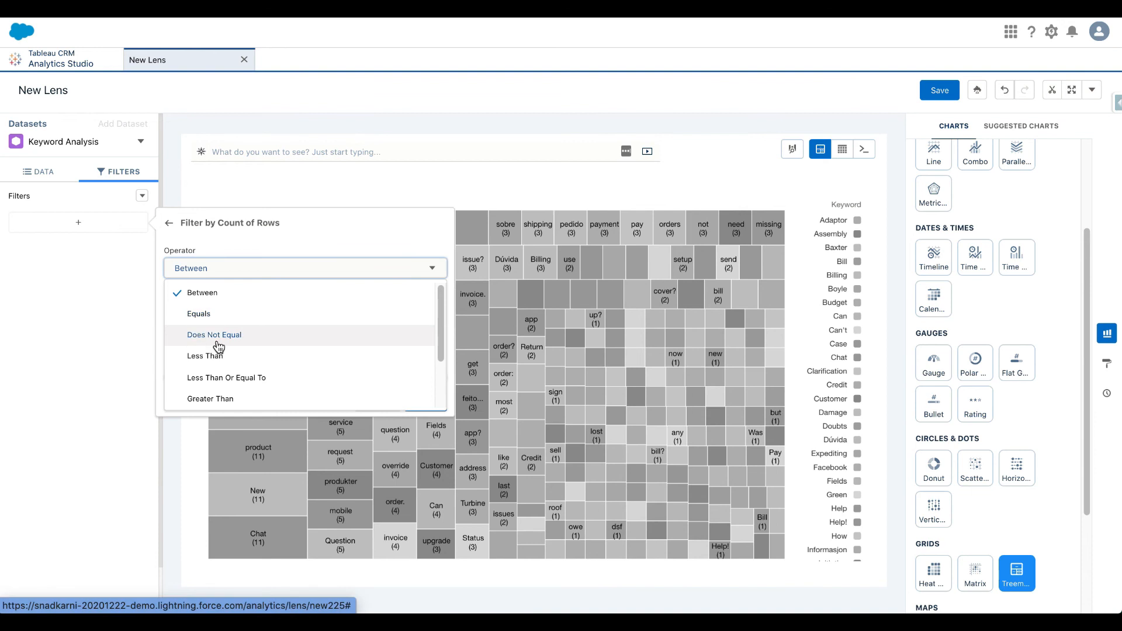
{"action": "left_click", "coordinate": [228, 396]}
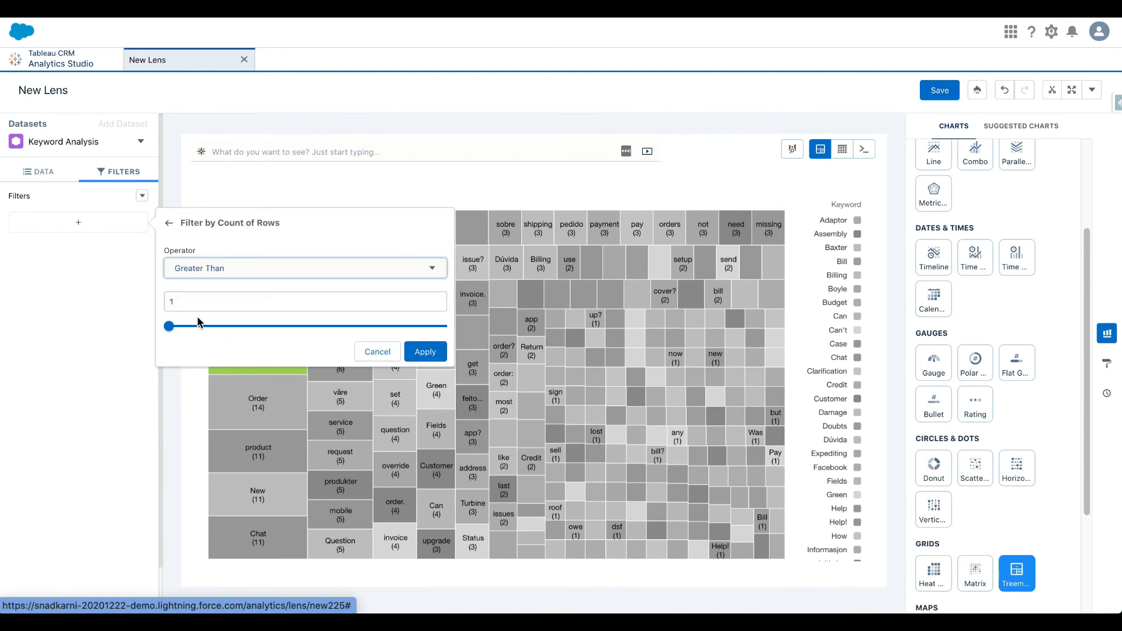
{"action": "left_click", "coordinate": [212, 297]}
{"action": "type", "text": "2"}
{"action": "left_click", "coordinate": [414, 352]}
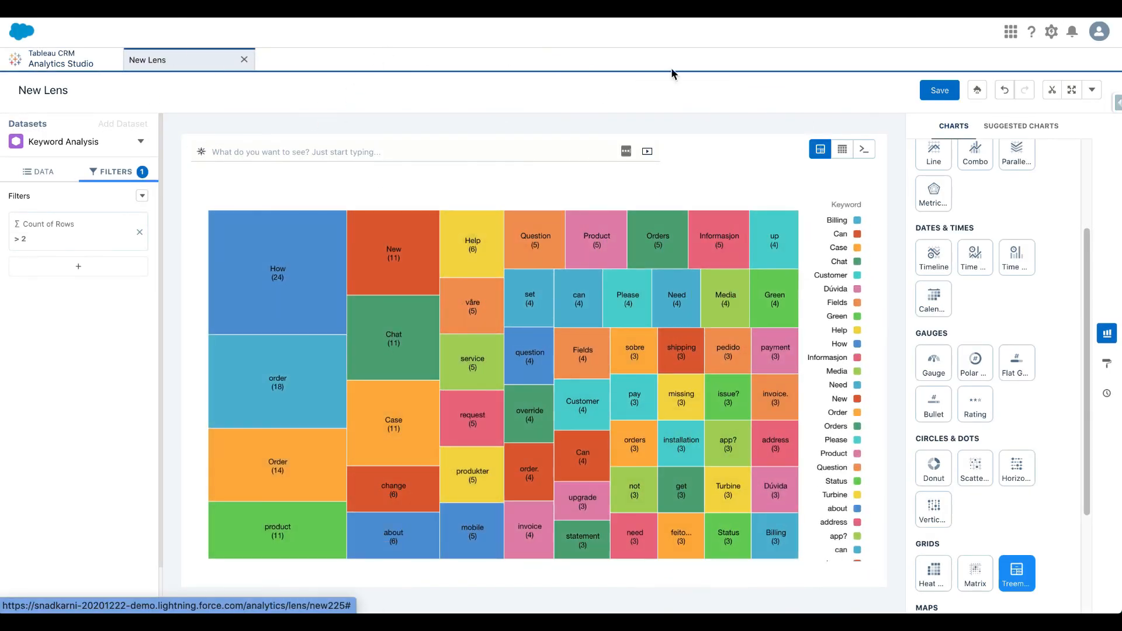
{"action": "left_click", "coordinate": [49, 172]}
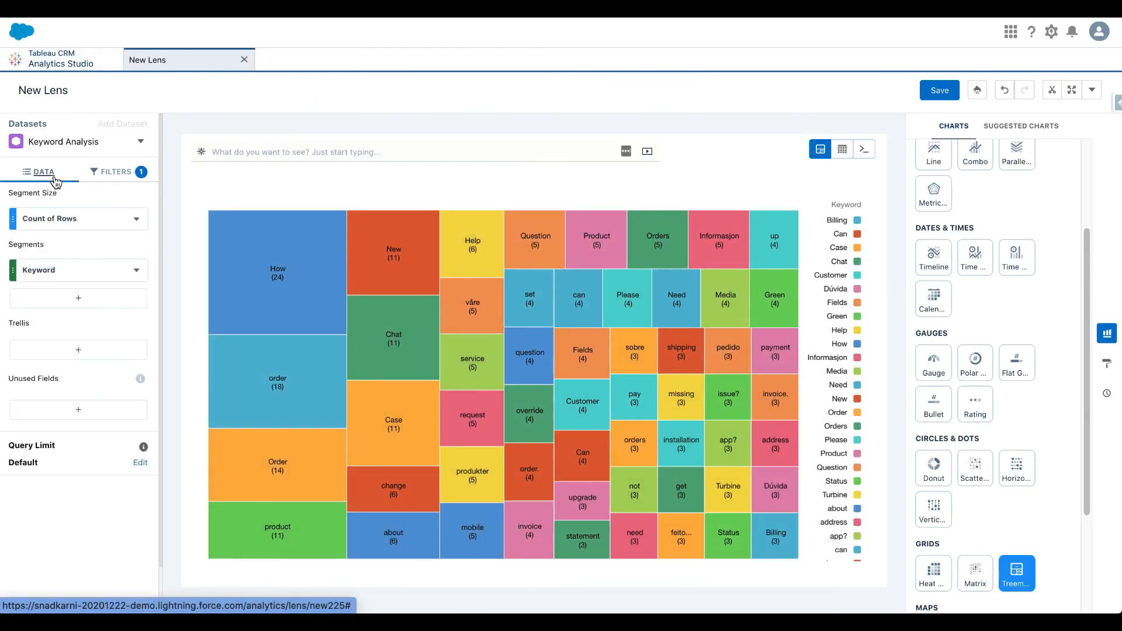